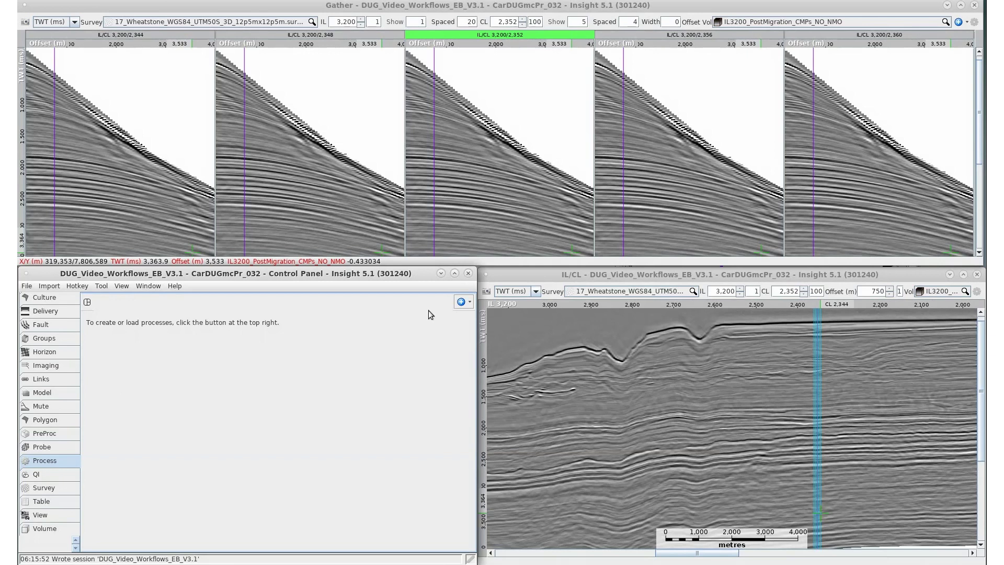
Step: Create a new workflow with prefix 997 and name Denoise_EB
left_click(468, 307)
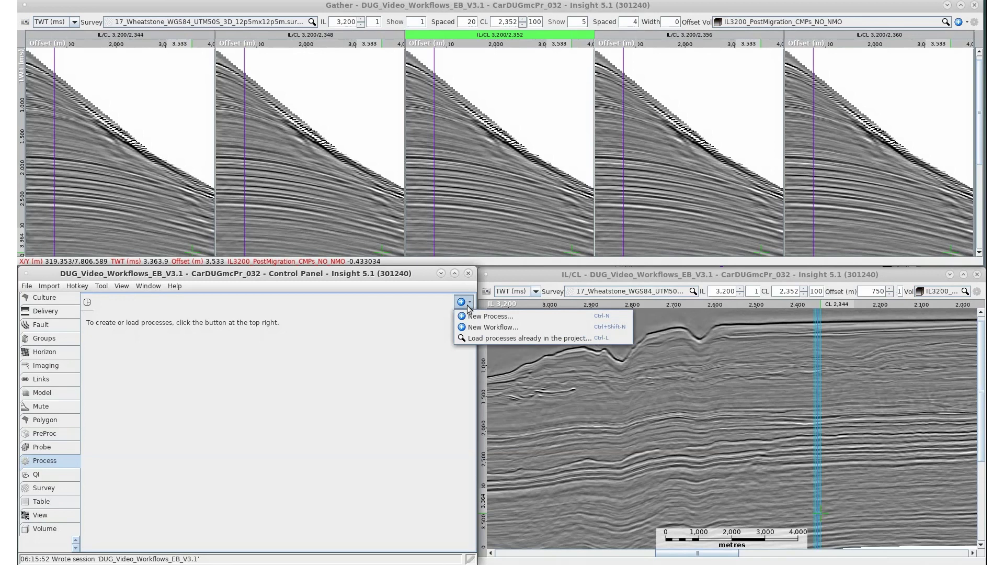
left_click(476, 329)
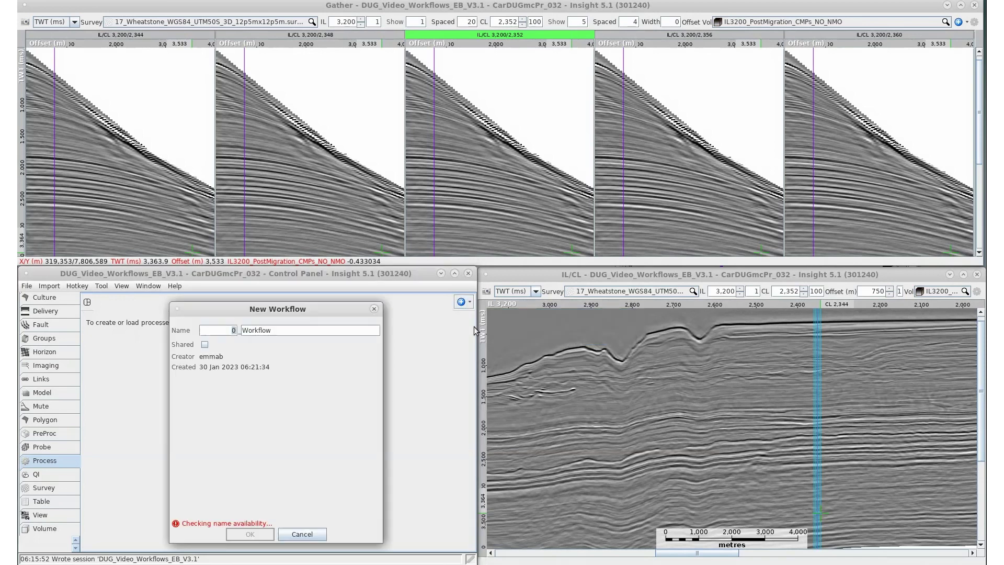
type("997")
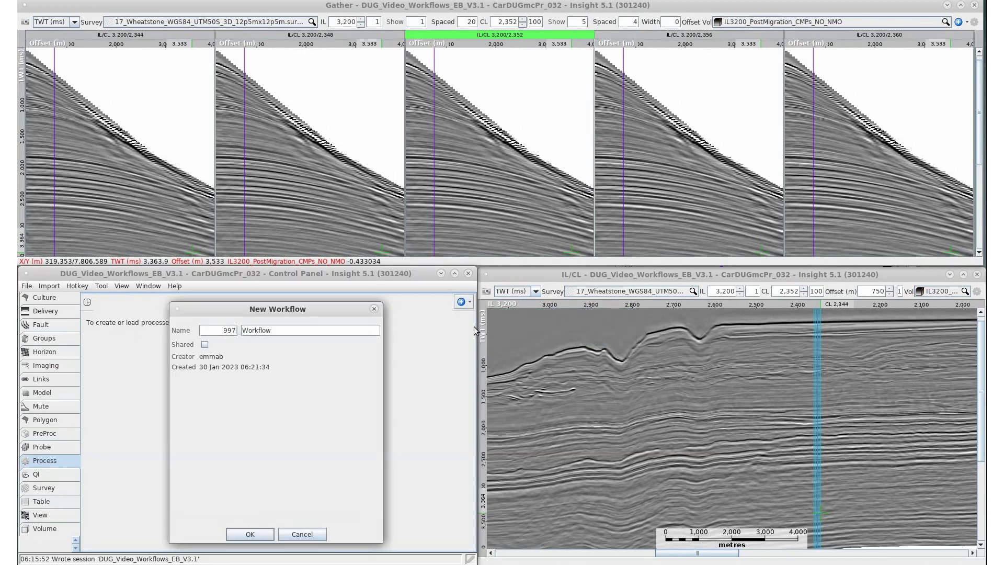
double_click(329, 330)
key("BackSpace")
type("Denoise_EB")
left_click(245, 533)
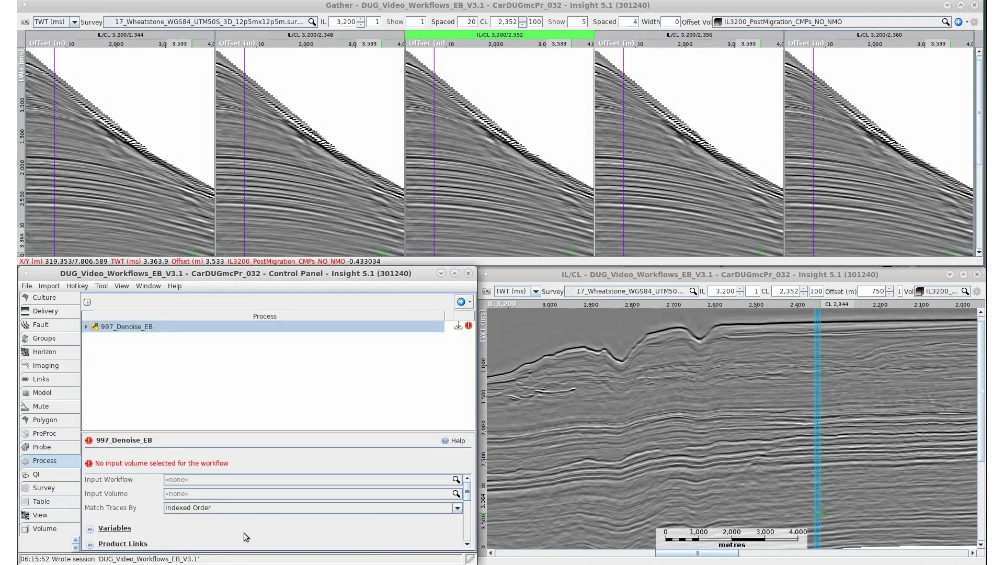
Step: Choose IL3200_PostMigration_CMPs_NO_NMO as the input volume and check the workflow-input variable
left_click(245, 493)
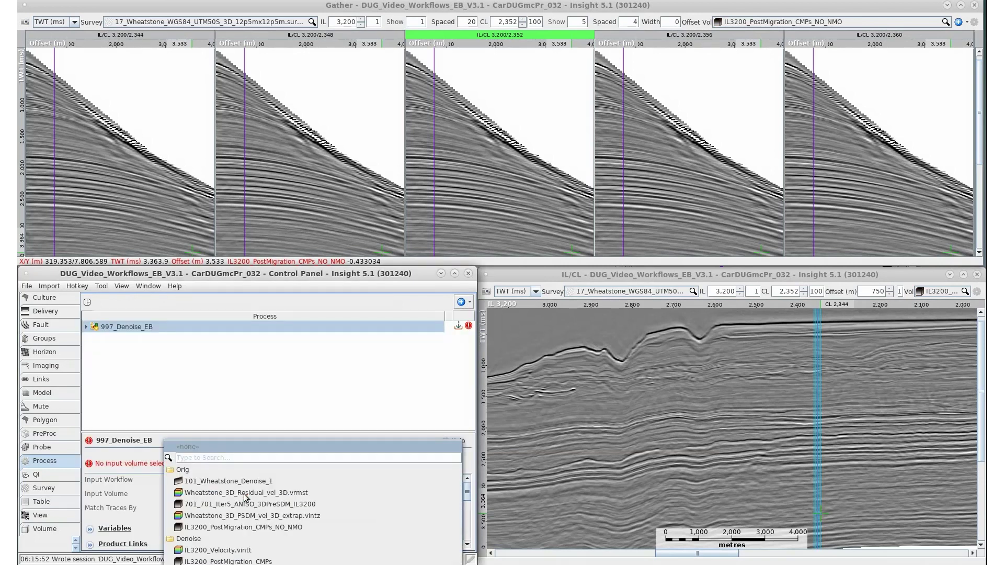
left_click(249, 525)
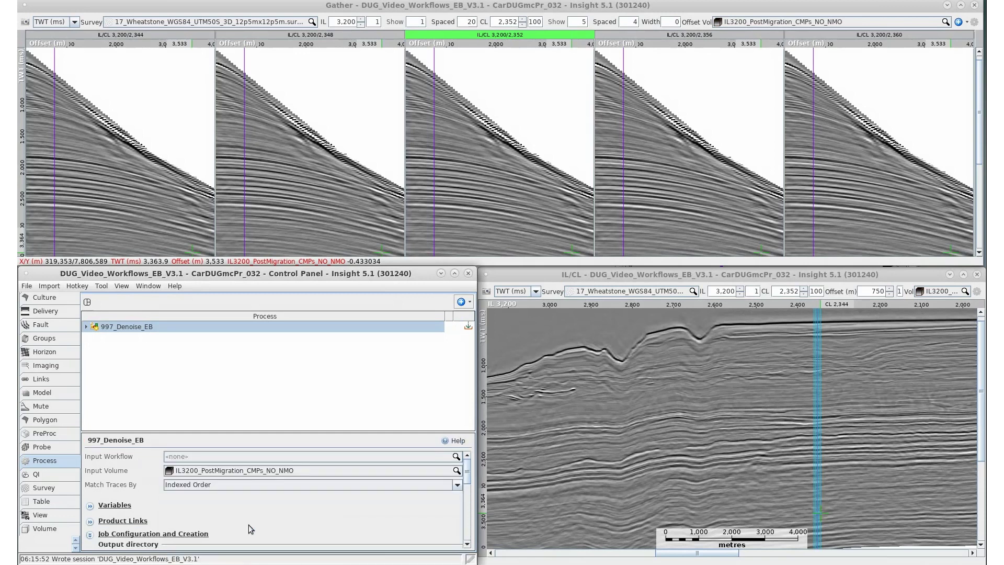
left_click(90, 510)
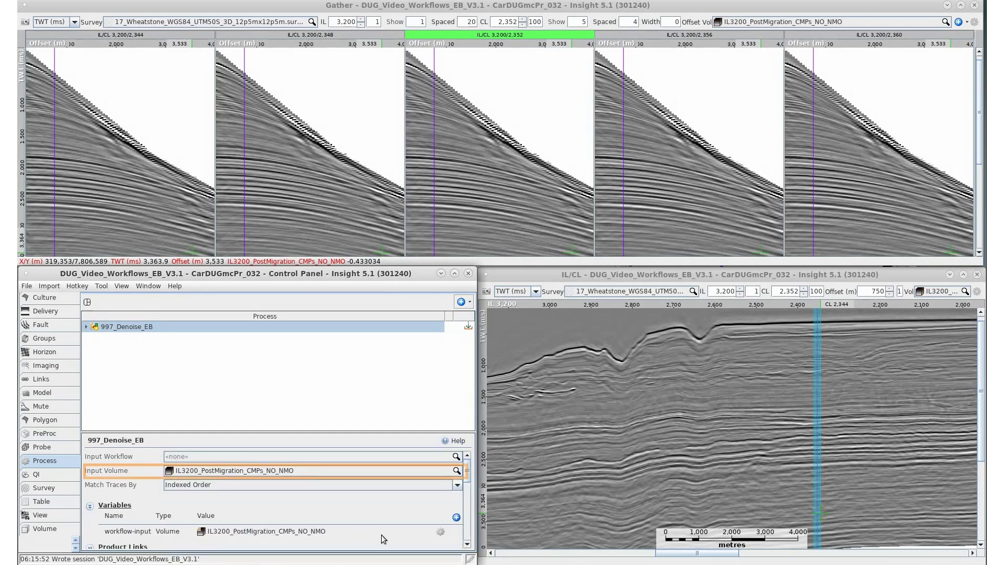
left_click(439, 533)
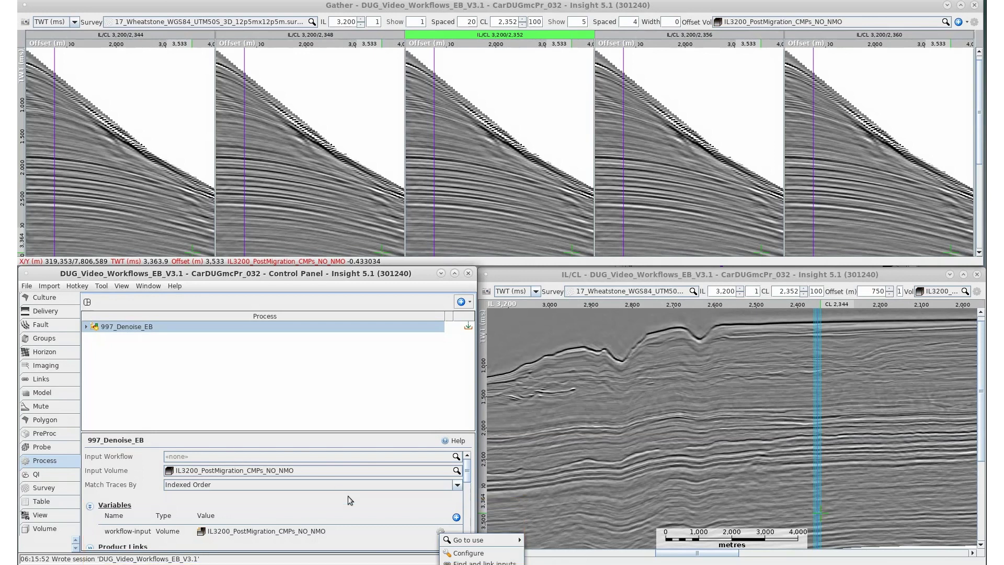
left_click(372, 506)
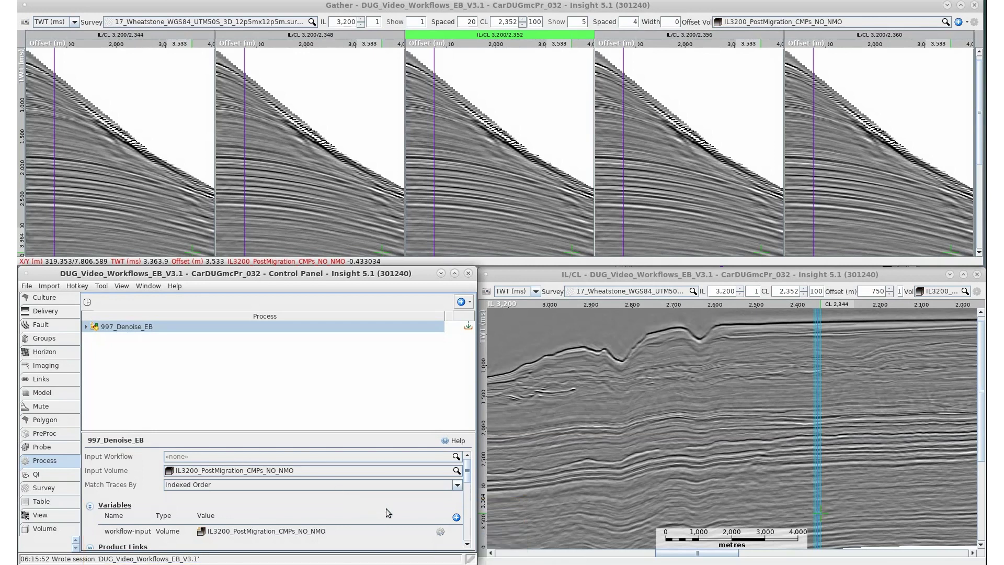
Step: Add a Normal Moveout Correction (NMO) process to the workflow with its default name
left_click(470, 302)
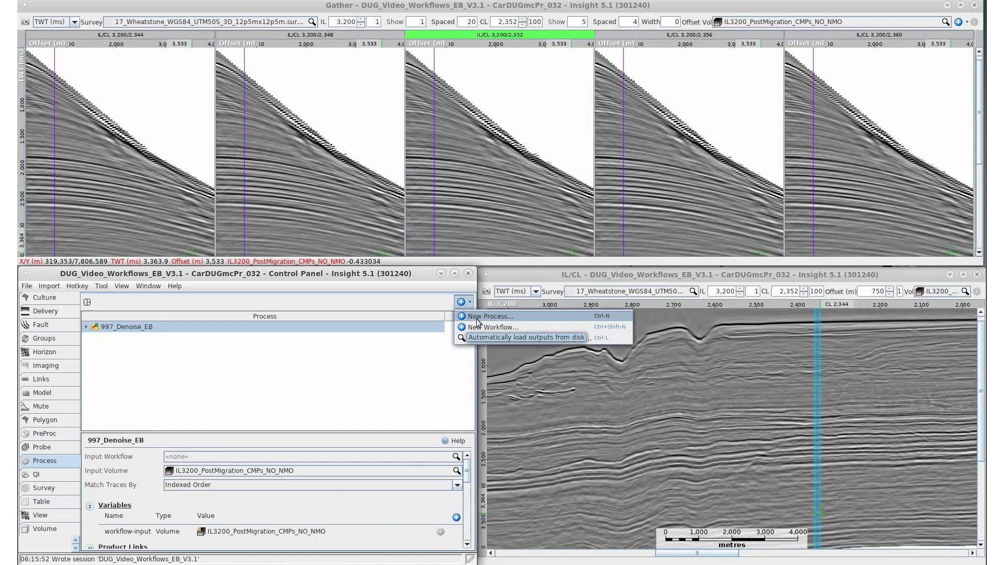
left_click(476, 316)
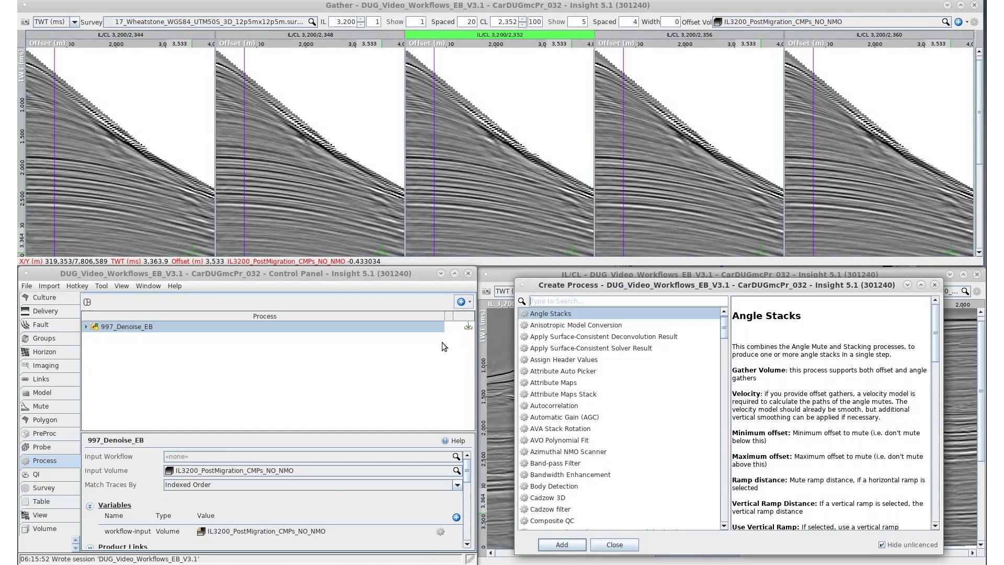
type("NMO")
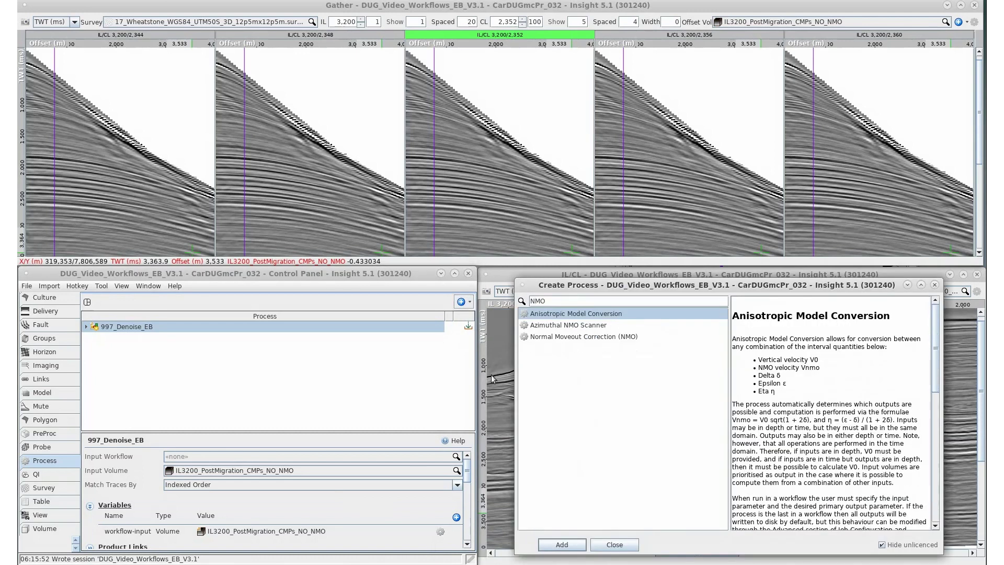
left_click(547, 337)
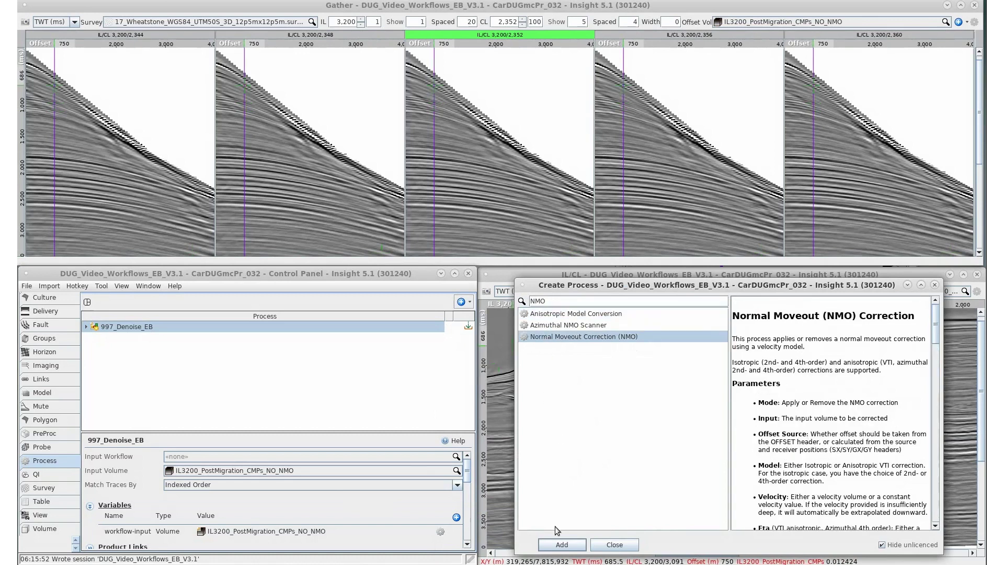
left_click(560, 544)
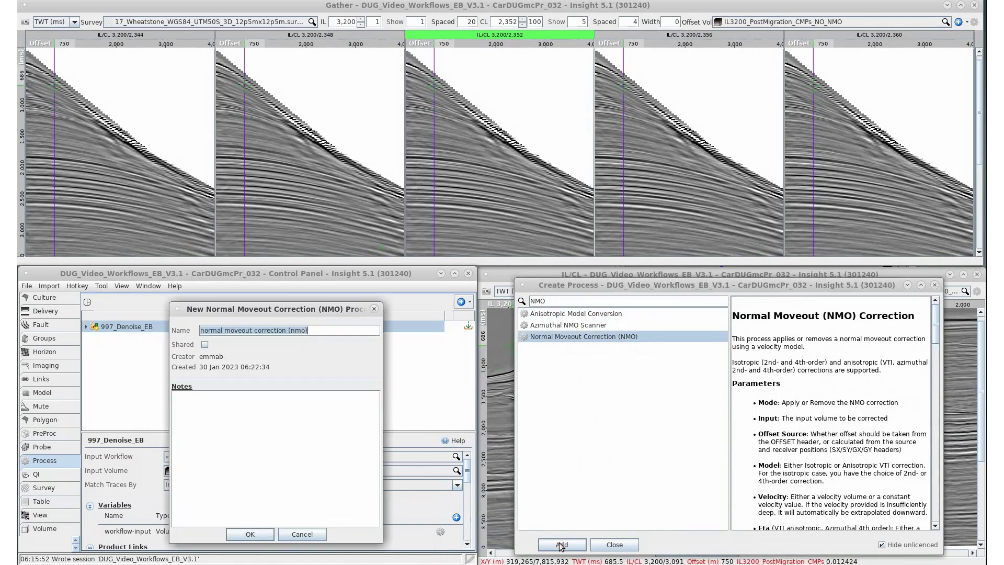
left_click(260, 538)
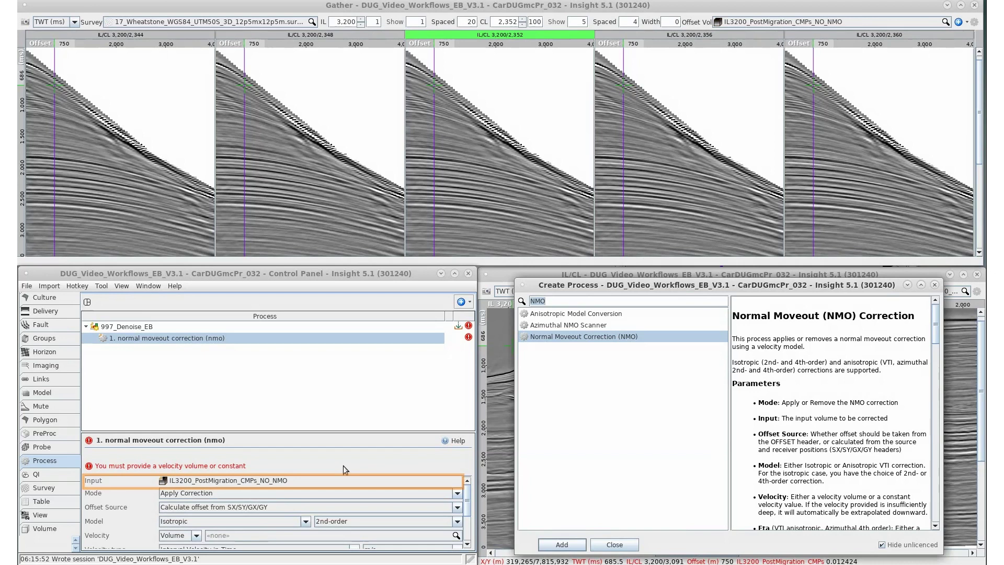
Step: Set NMO offsets from the OFFSET header and velocity IL3200_Velocity.vintt, and display its gathers
left_click(87, 302)
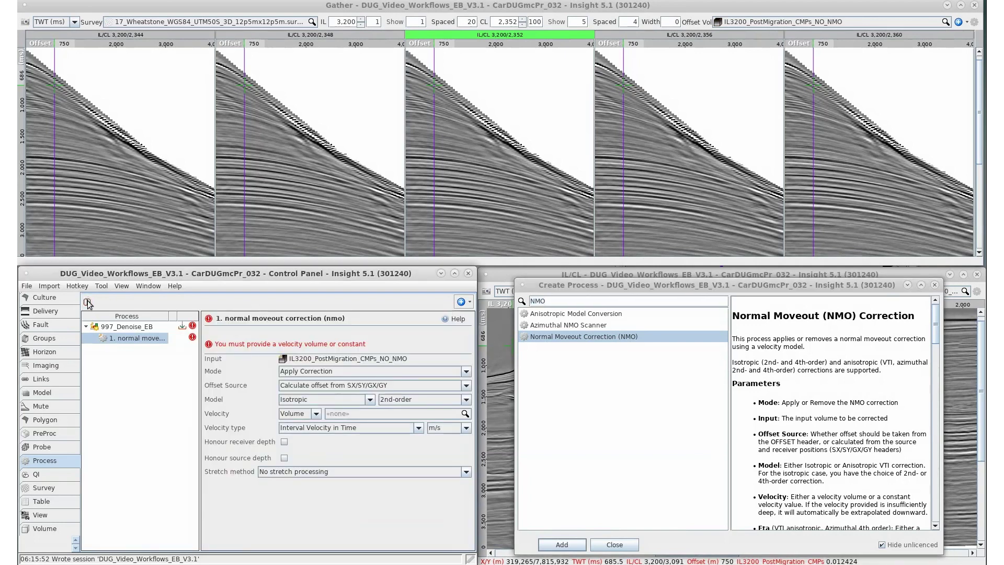
left_click(323, 386)
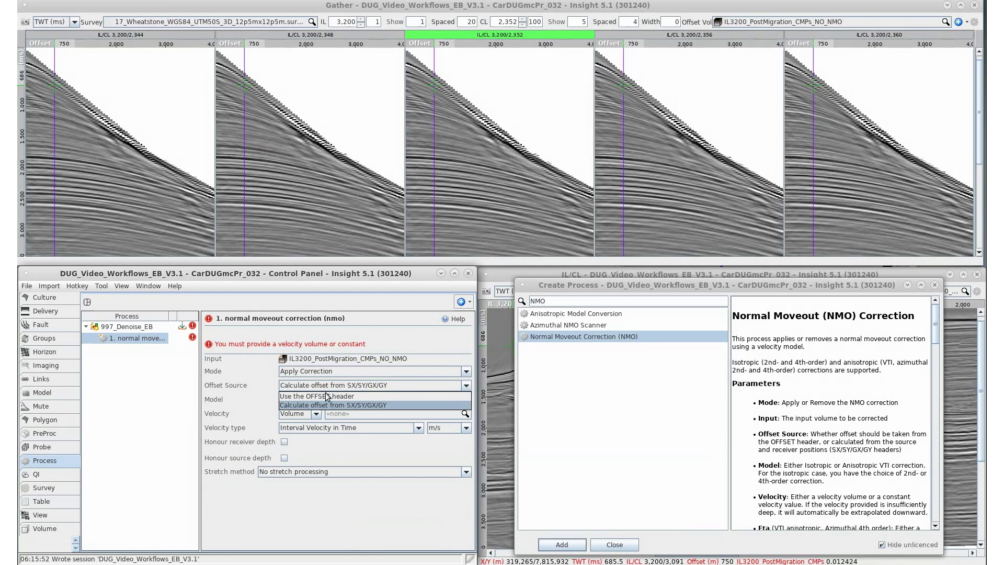
left_click(325, 396)
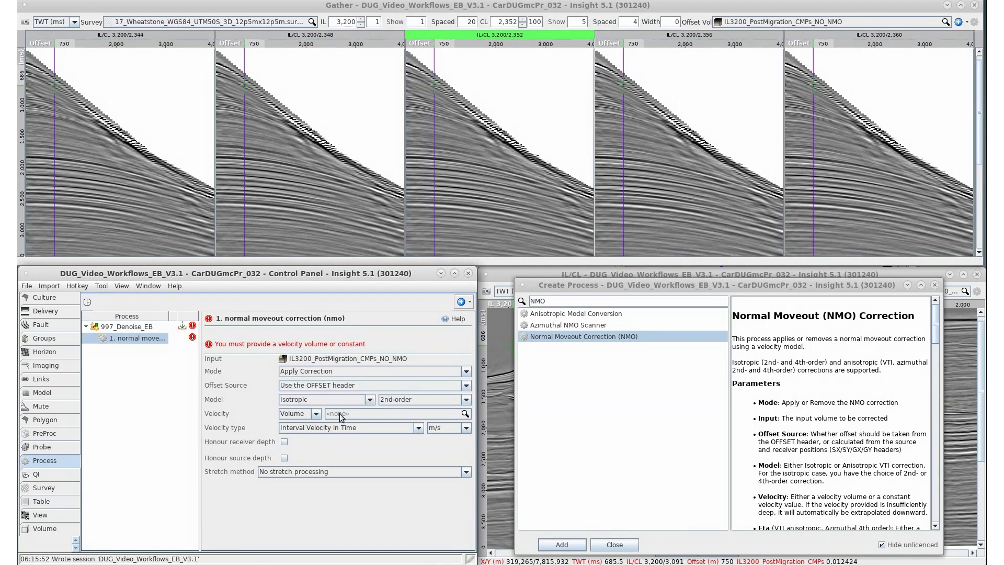
left_click(340, 414)
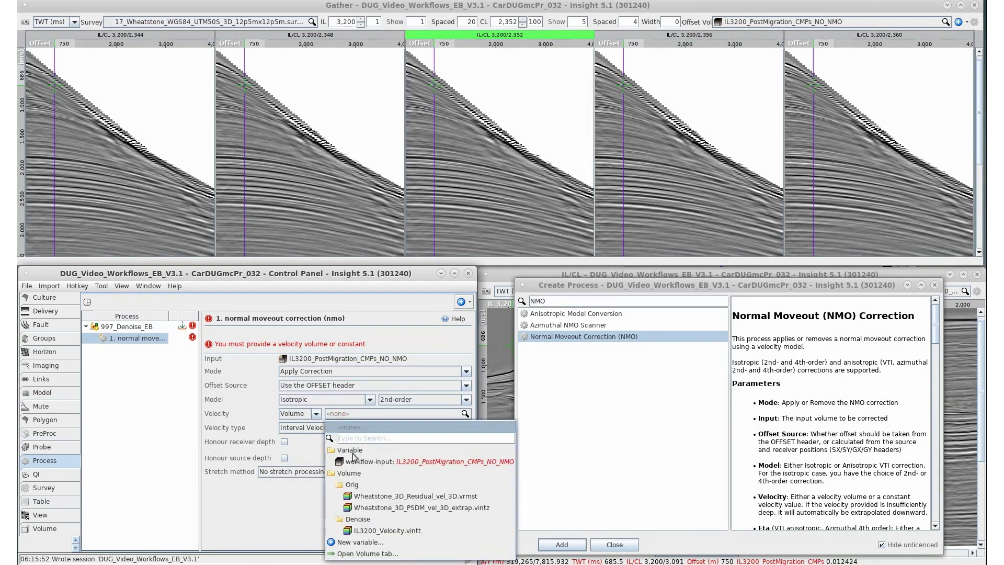
left_click(366, 530)
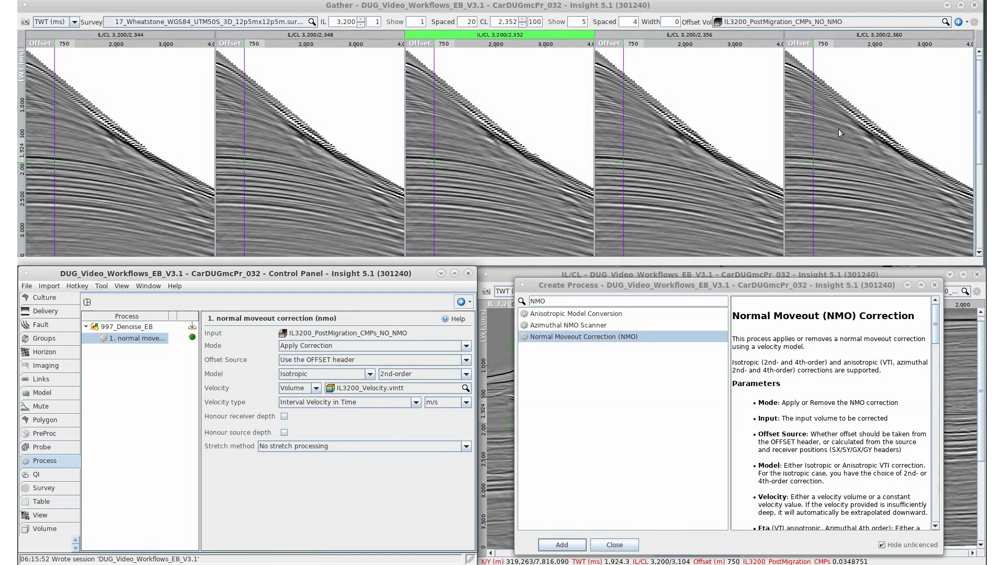
left_click(838, 22)
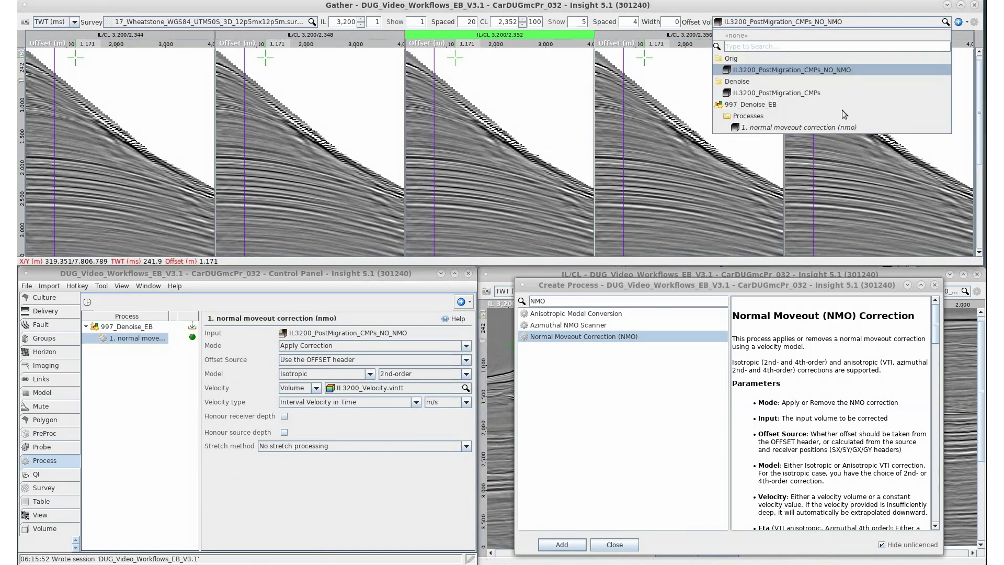
left_click(831, 127)
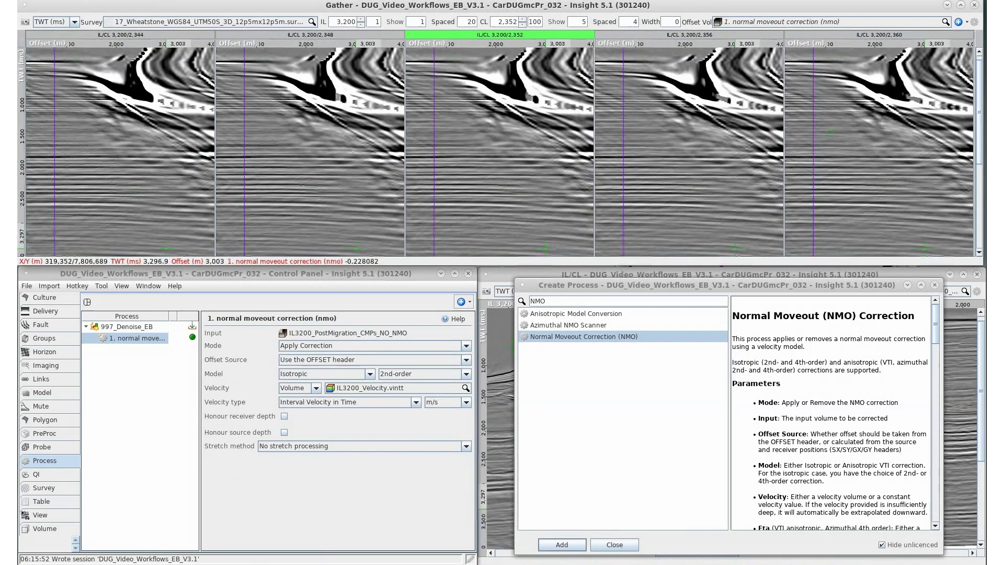
Step: Add a process group named Denoise after the NMO process
right_click(130, 341)
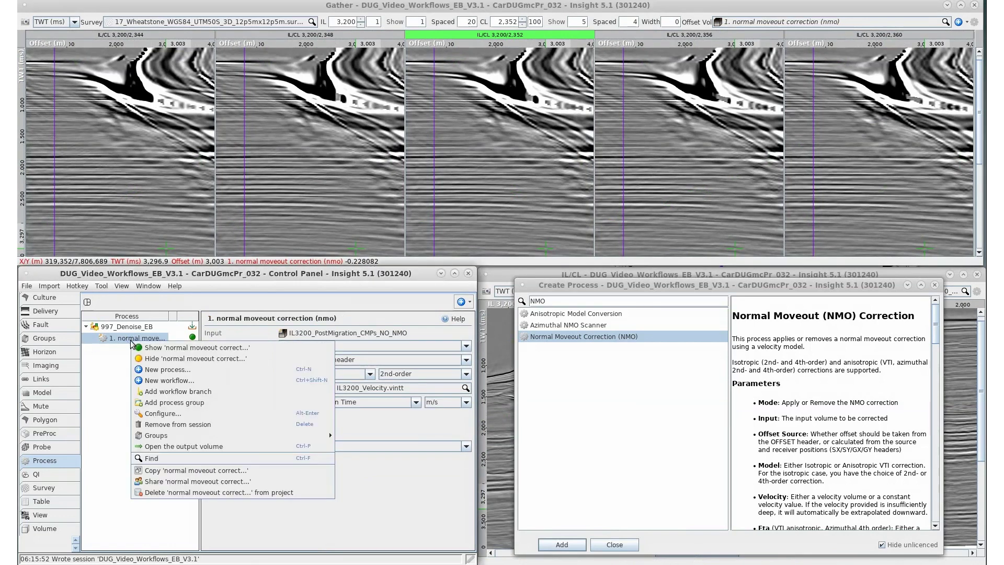
left_click(151, 403)
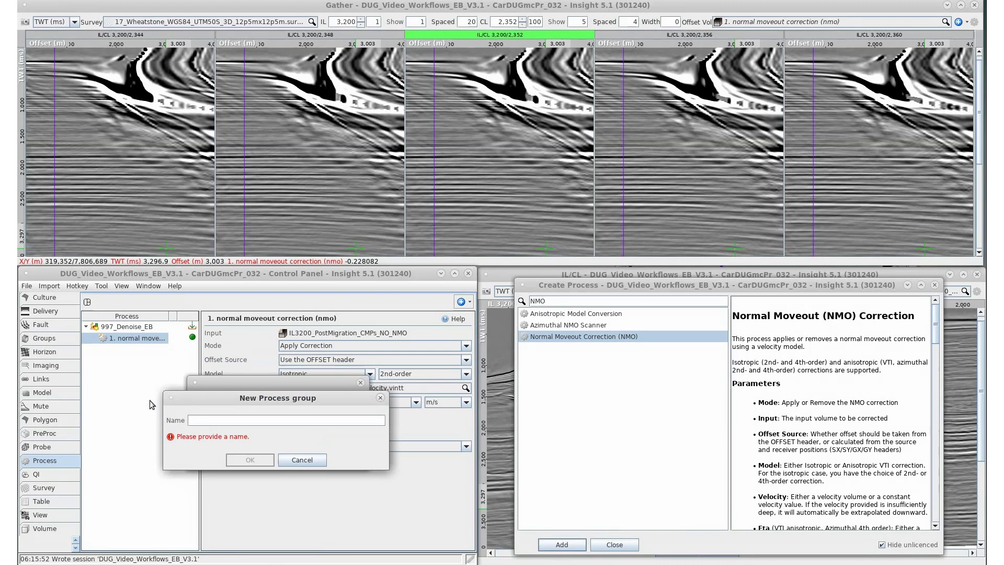
type("Denoise")
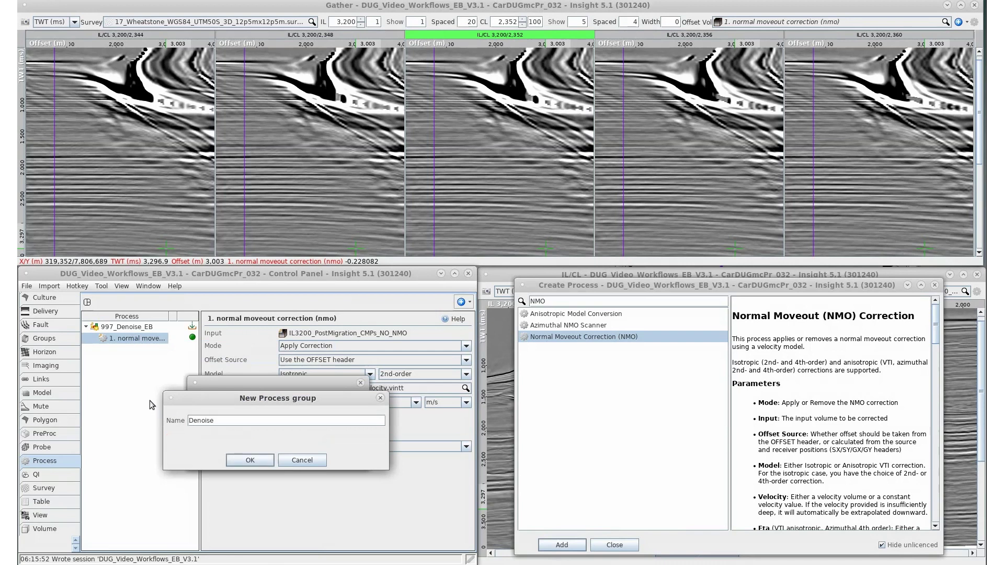
key("Return")
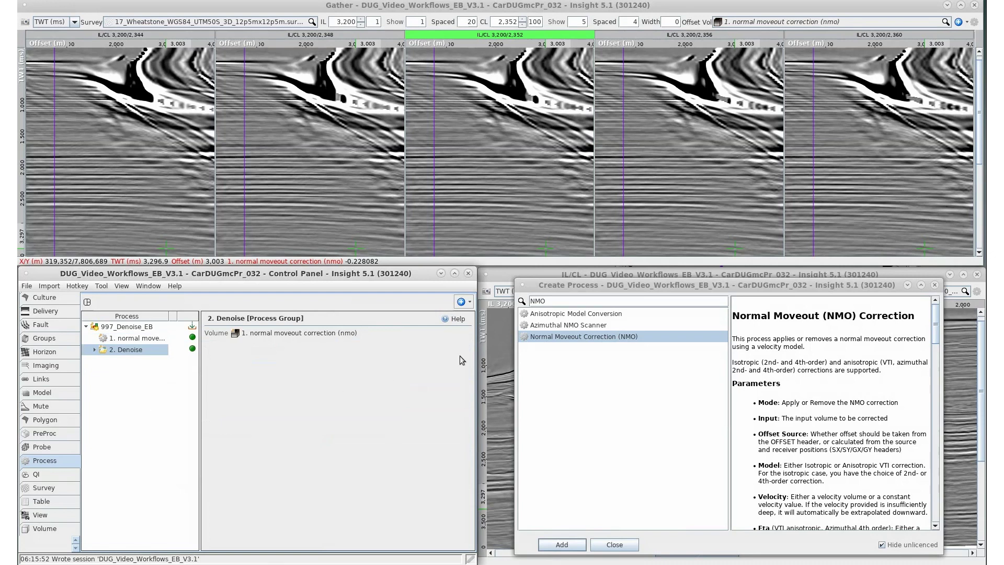
double_click(547, 302)
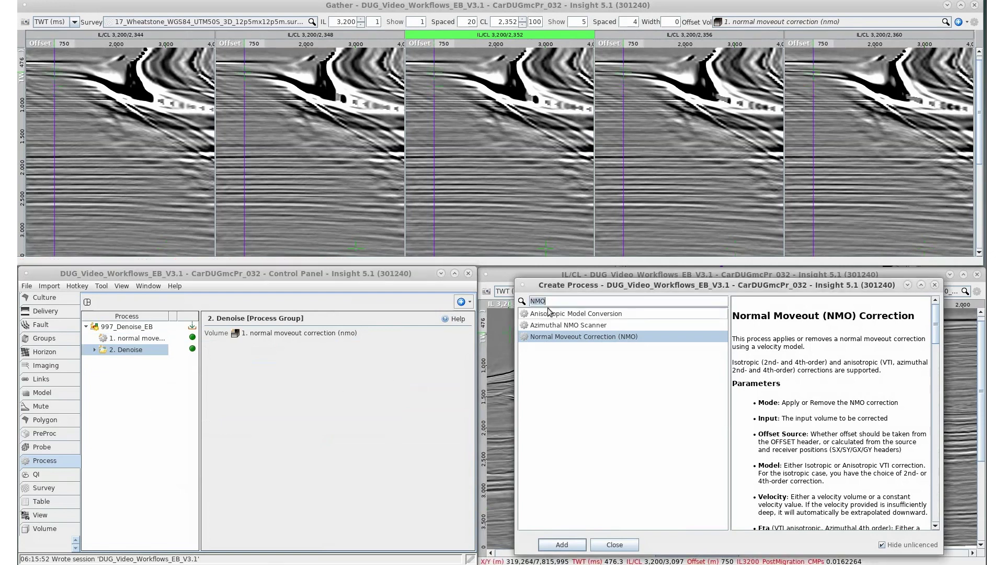
Step: Add a Band-pass Filter process inside the Denoise group
key("BackSpace")
type("Band")
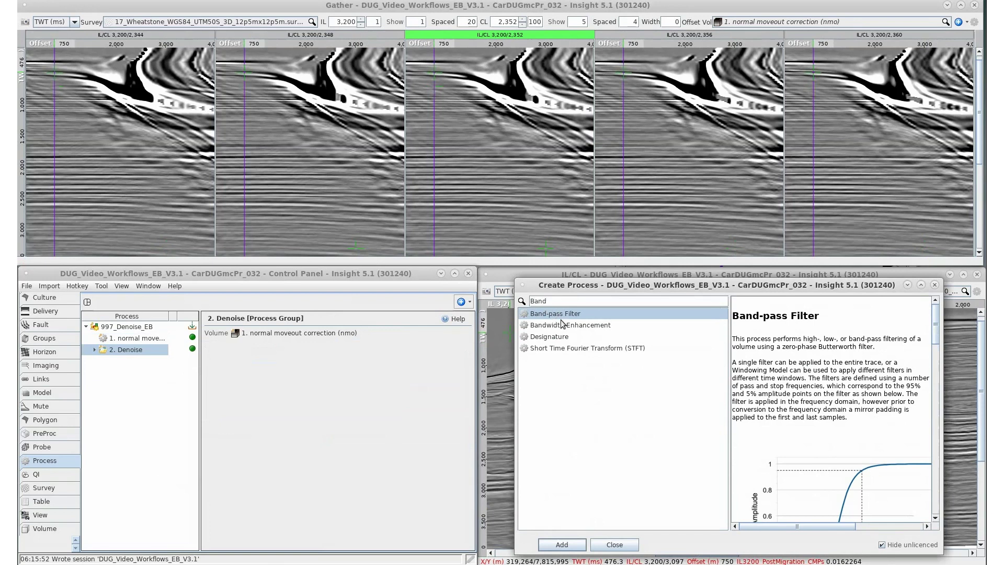
left_click(559, 544)
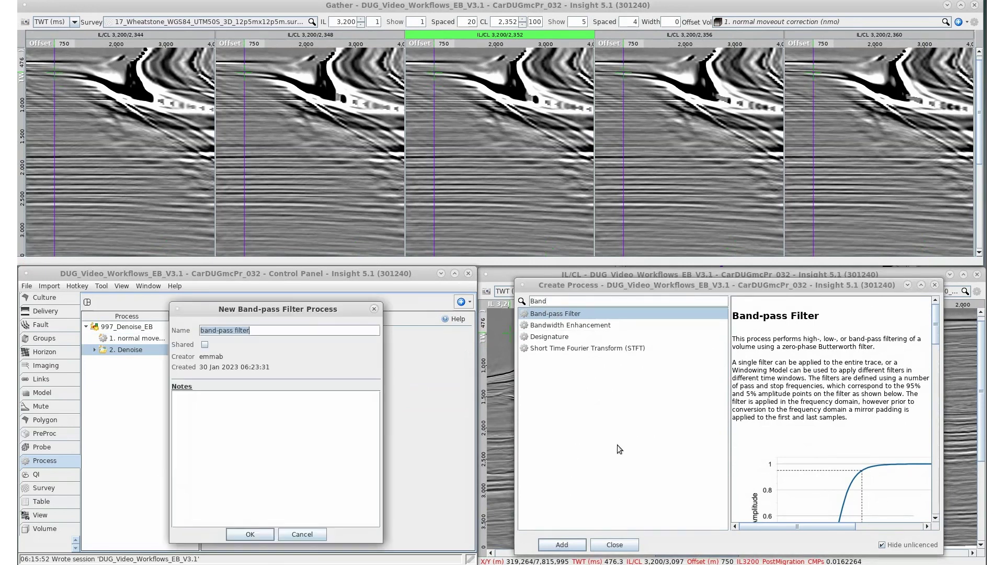
left_click(255, 532)
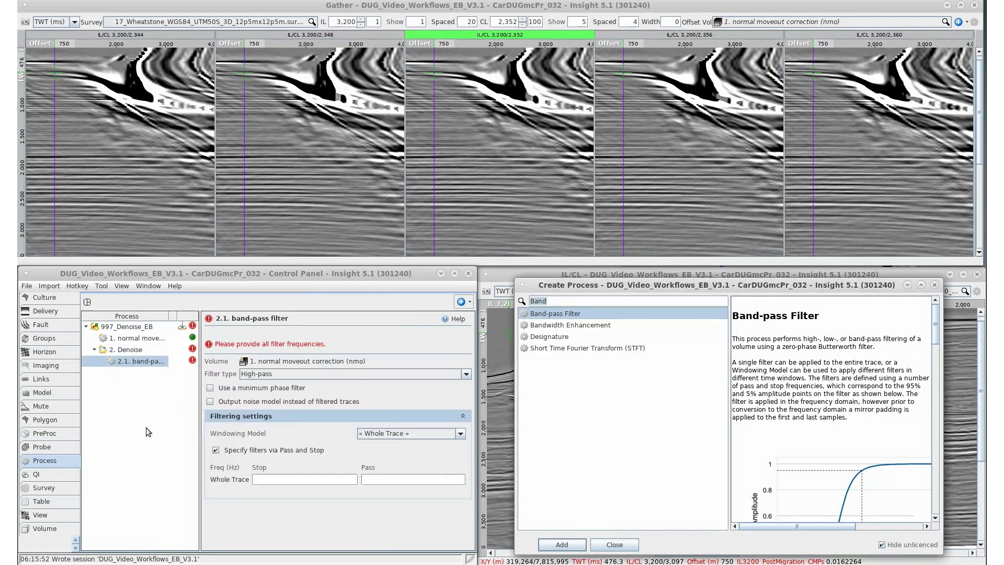
Step: Set the filter type to Band-pass: low 3 Hz at 40 dB/Oct, high 83.75 Hz at -80
left_click(303, 374)
left_click(304, 392)
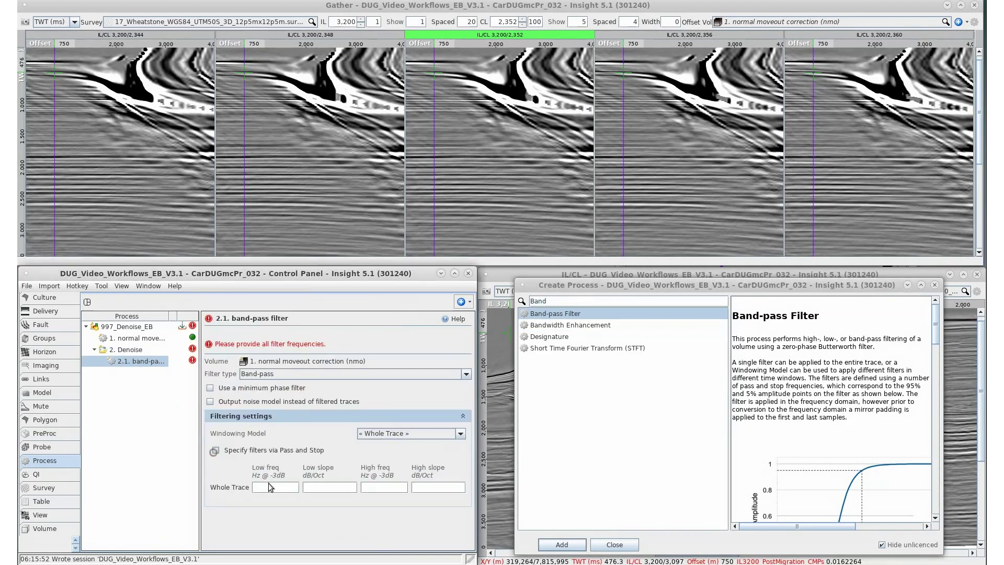
left_click(268, 483)
type("3")
left_click(318, 489)
type("40")
left_click(377, 488)
type("8375")
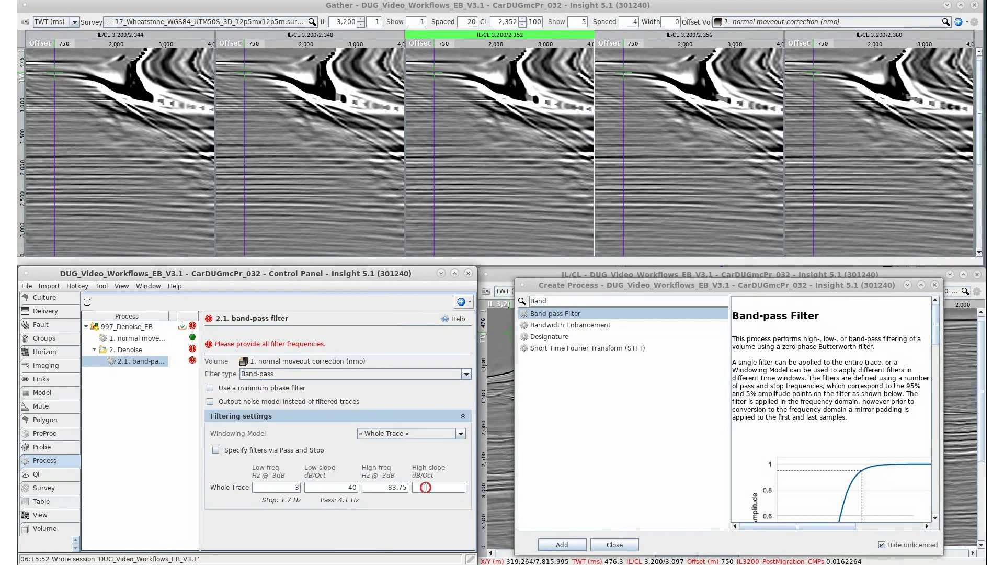
left_click(424, 488)
type("-80")
key("Return")
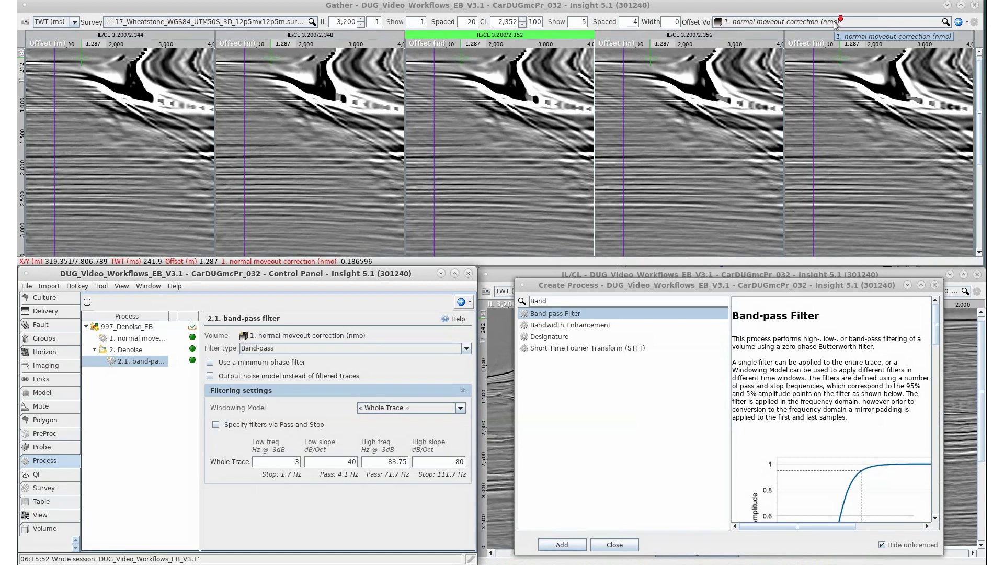
scroll(837, 24, "down", 1)
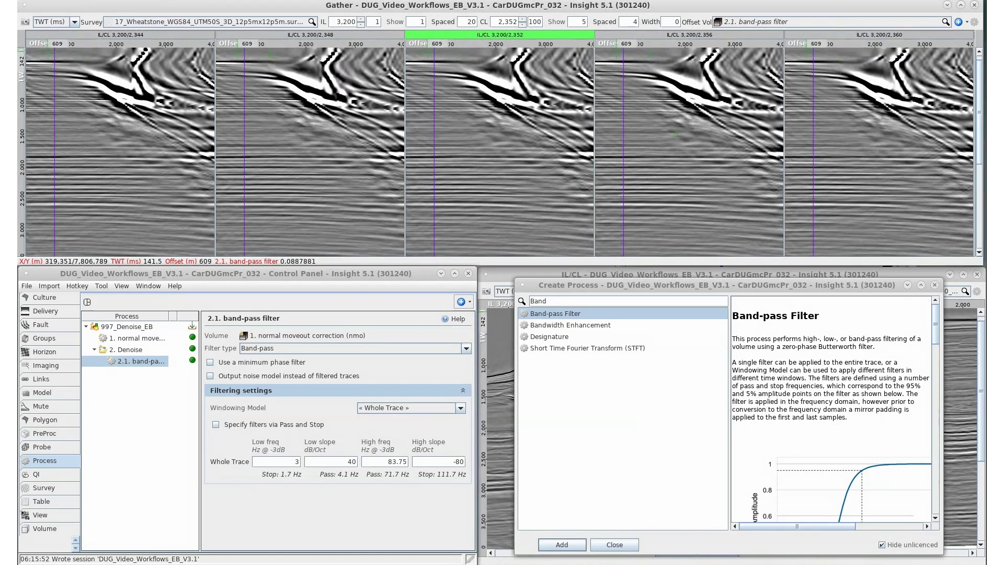
Step: Add a Cadzow filter process after the band-pass filter
left_click(562, 299)
key("BackSpace")
key("BackSpace")
key("BackSpace")
key("BackSpace")
type("cad")
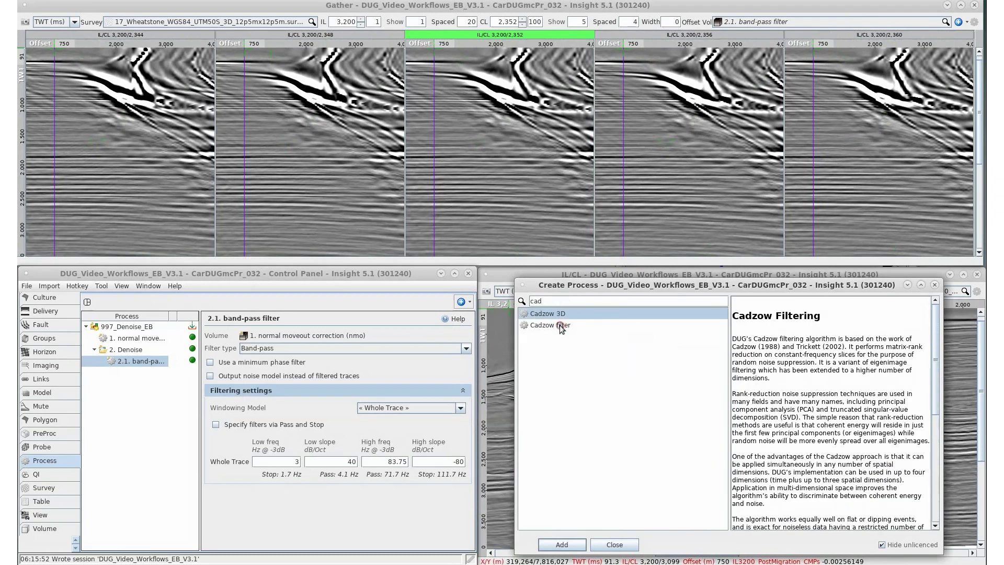
left_click(557, 325)
left_click(561, 544)
left_click(251, 534)
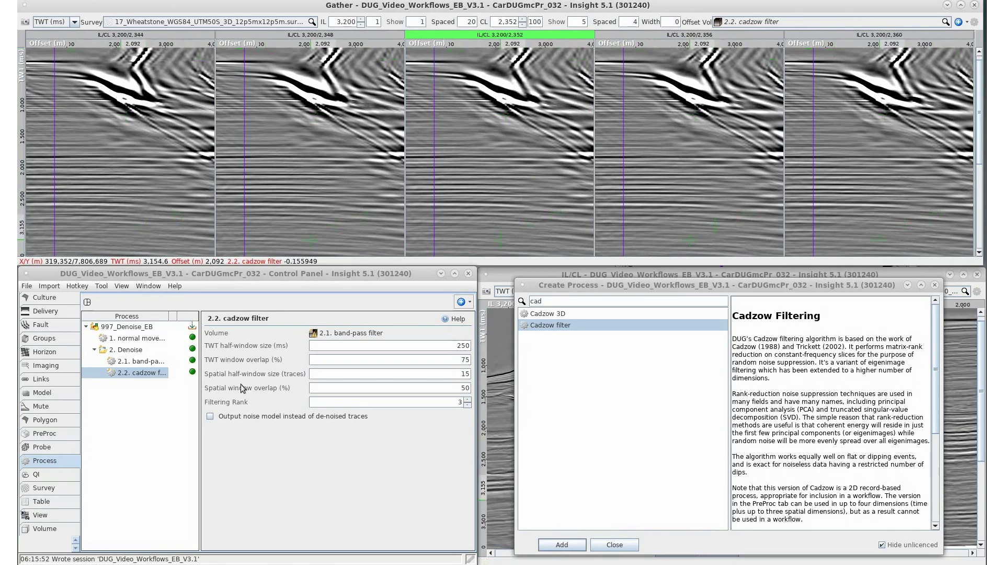
Step: Preview the Cadzow noise model on the gathers, then switch back to de-noised output
left_click(211, 417)
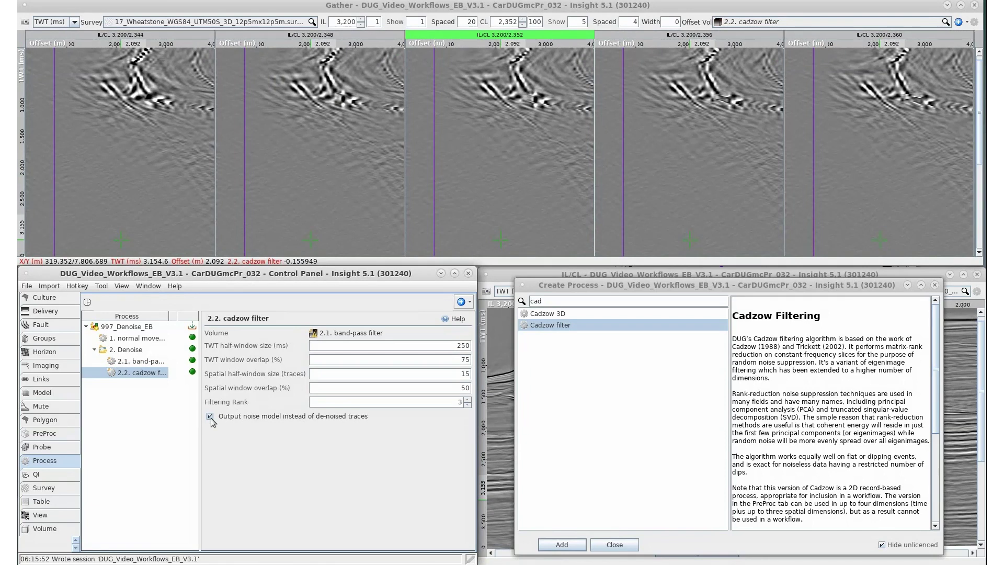
left_click(210, 417)
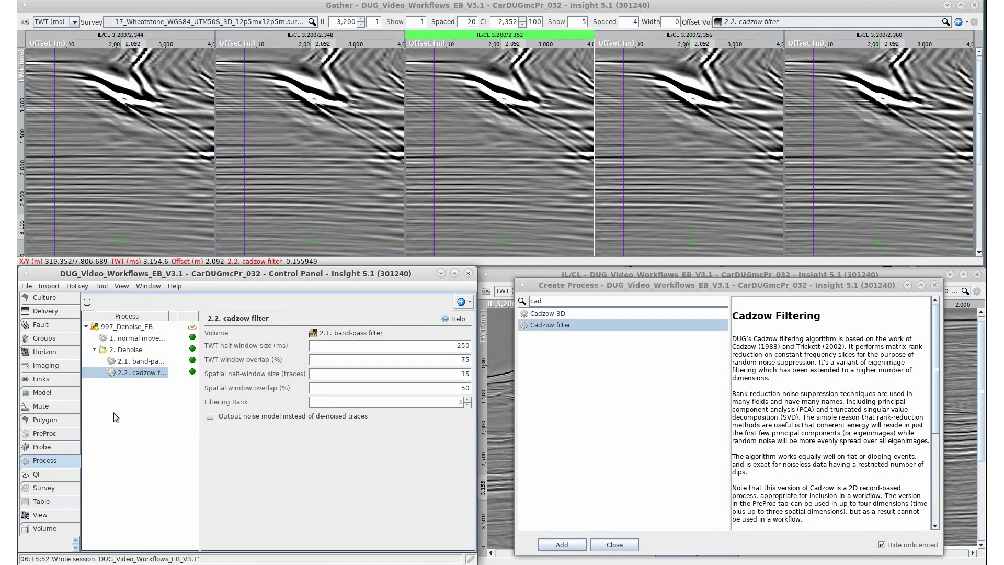
left_click(151, 374)
double_click(151, 374)
left_click(131, 340)
Step: Add an 'Output QC' workflow branch and drag the Denoise group ahead of it
right_click(132, 340)
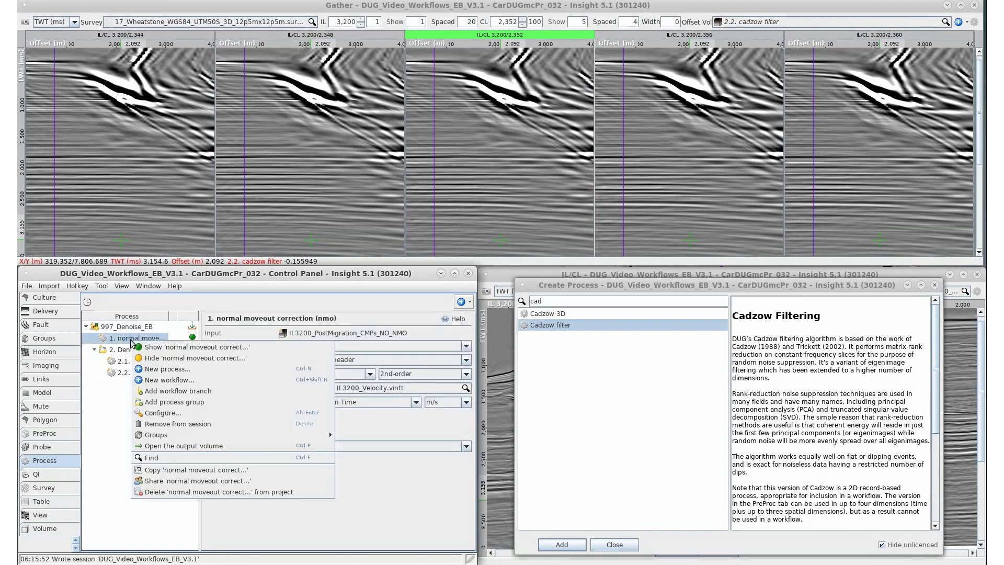
left_click(150, 396)
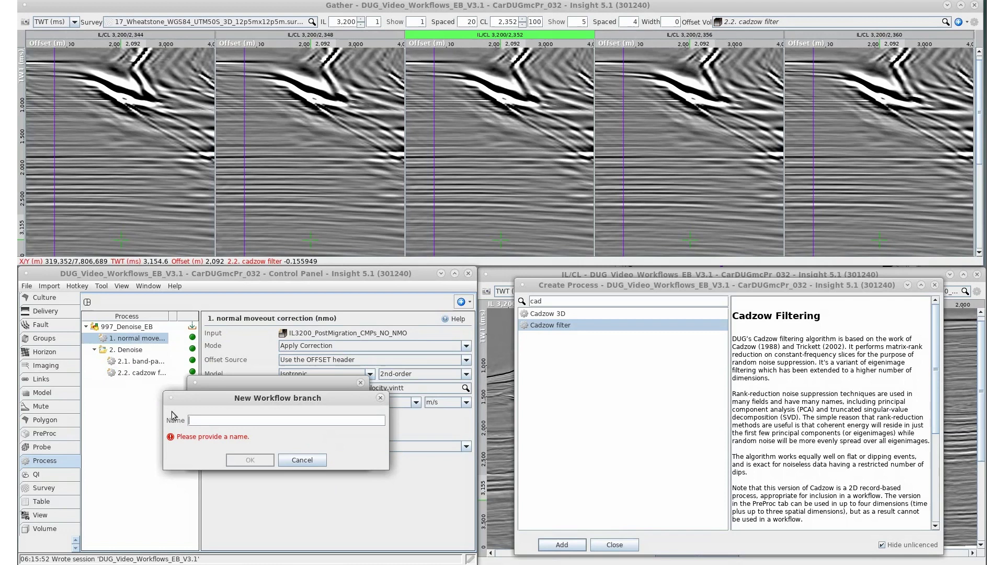
type("Output")
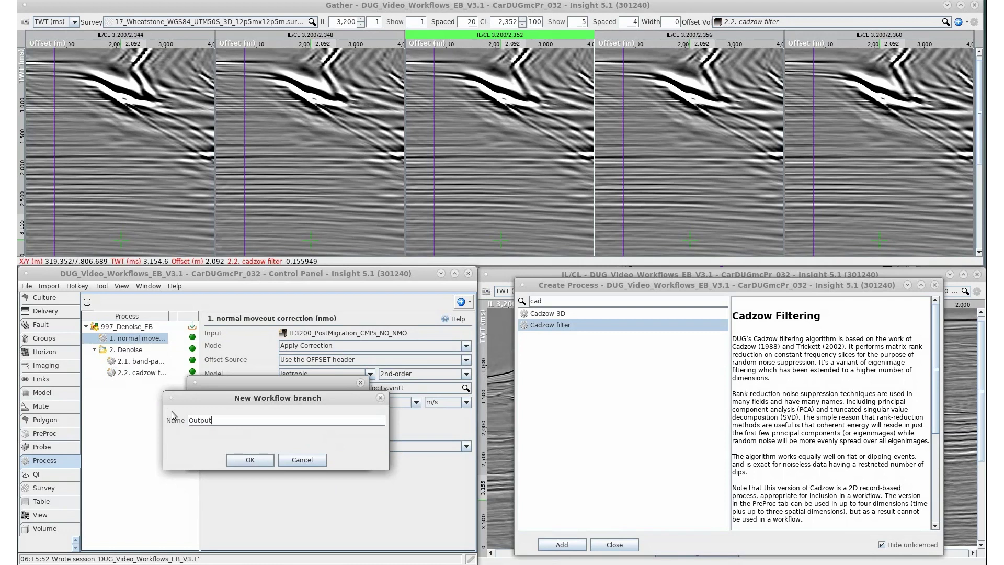
type(" QC")
key("Return")
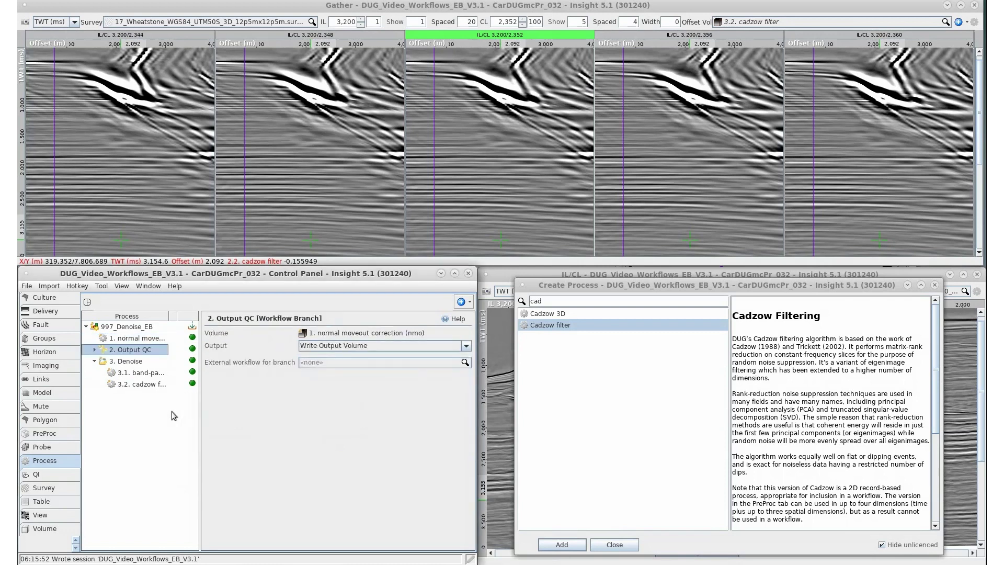
left_click(121, 361)
left_click_drag(121, 361, 121, 345)
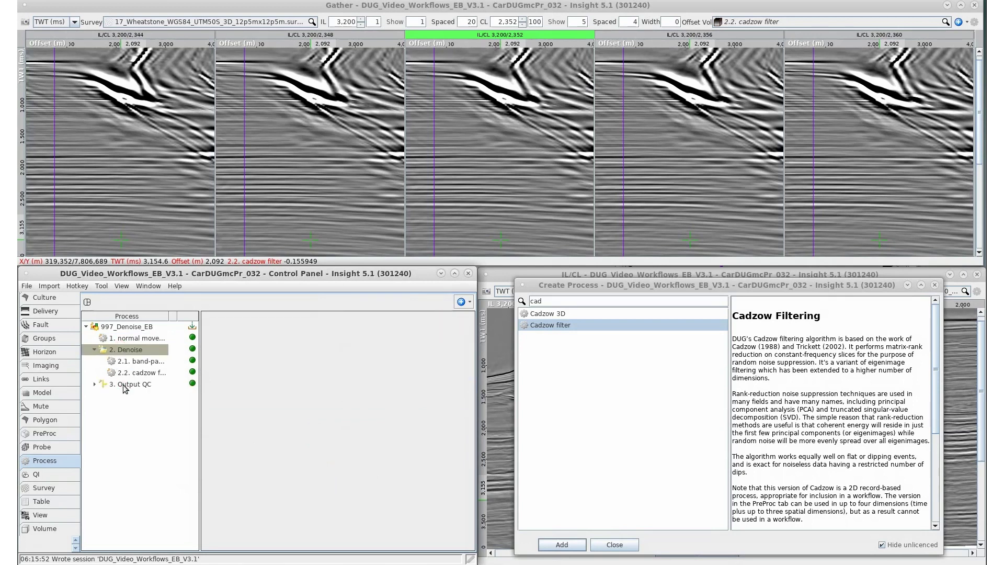
left_click(123, 384)
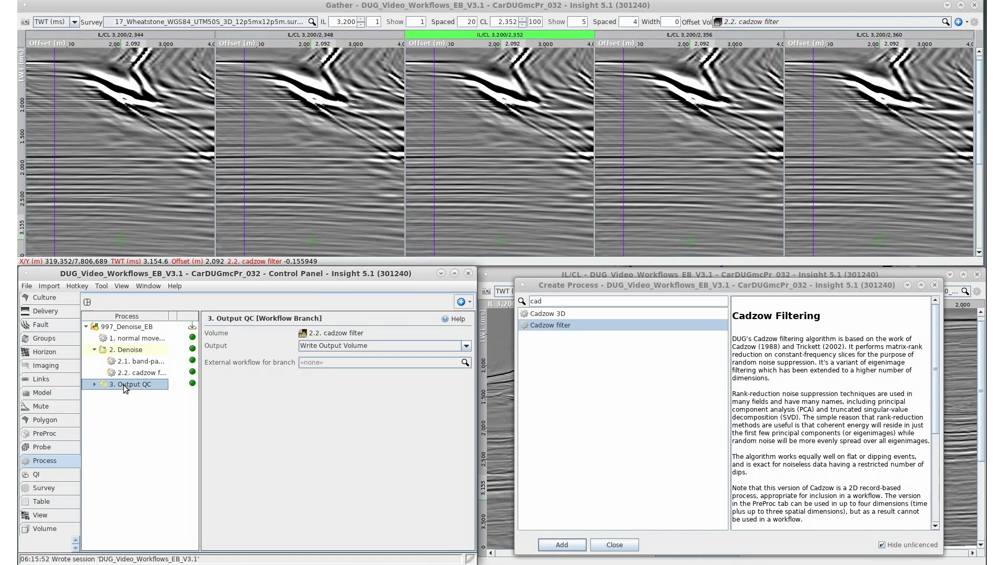
Step: Add an Angle Stacks process to the Output QC branch
double_click(581, 301)
key("BackSpace")
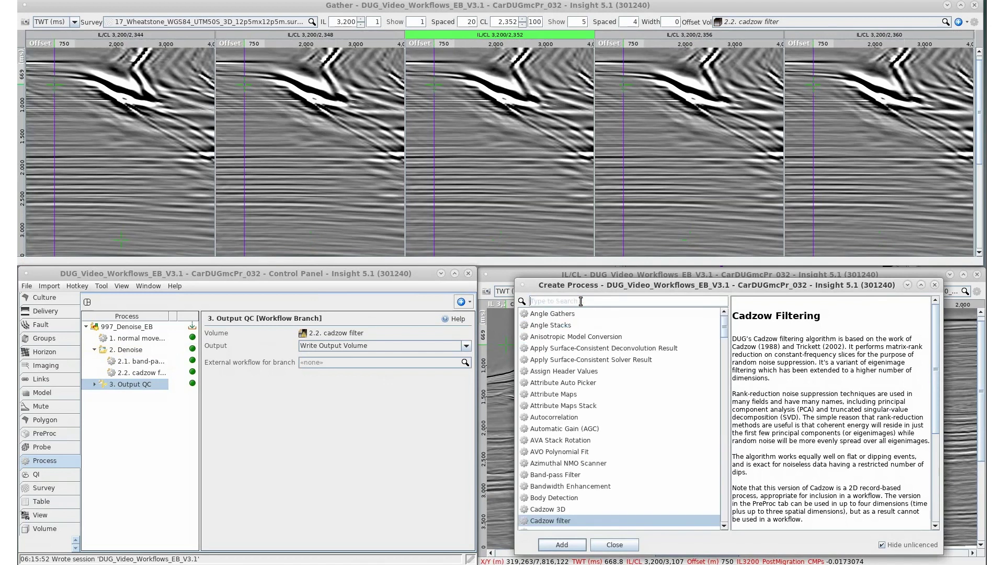
type("angle")
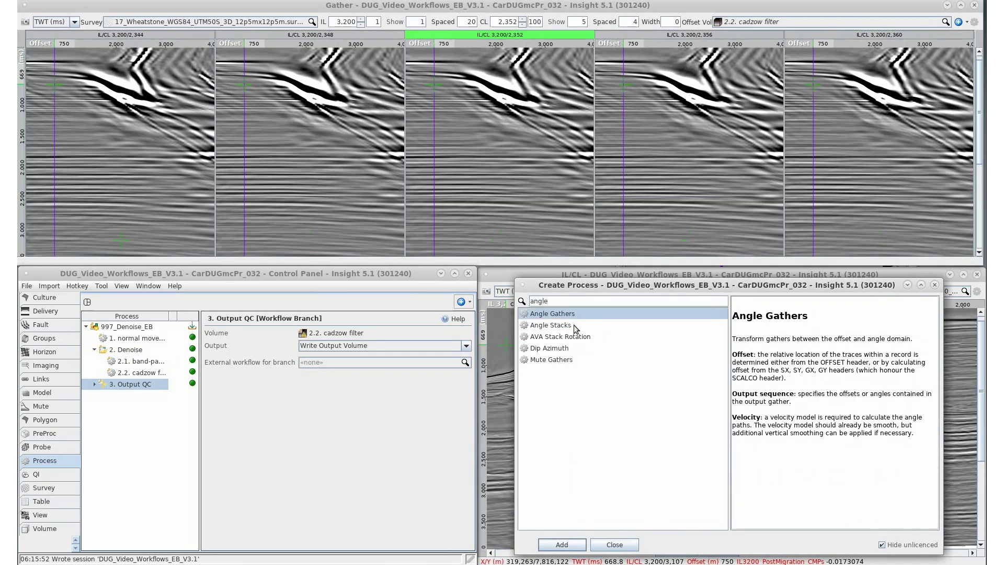
left_click(573, 325)
left_click(560, 545)
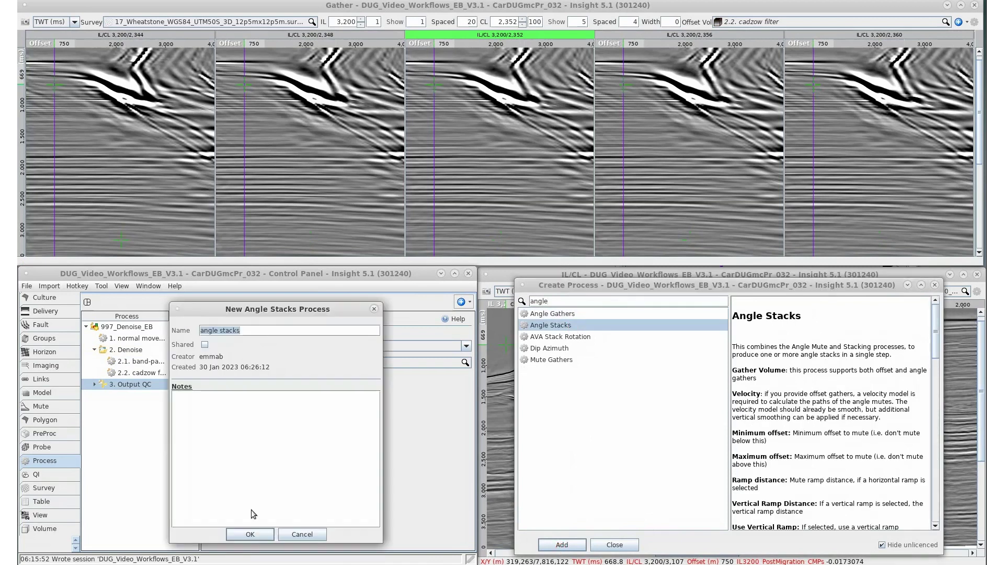
left_click(253, 535)
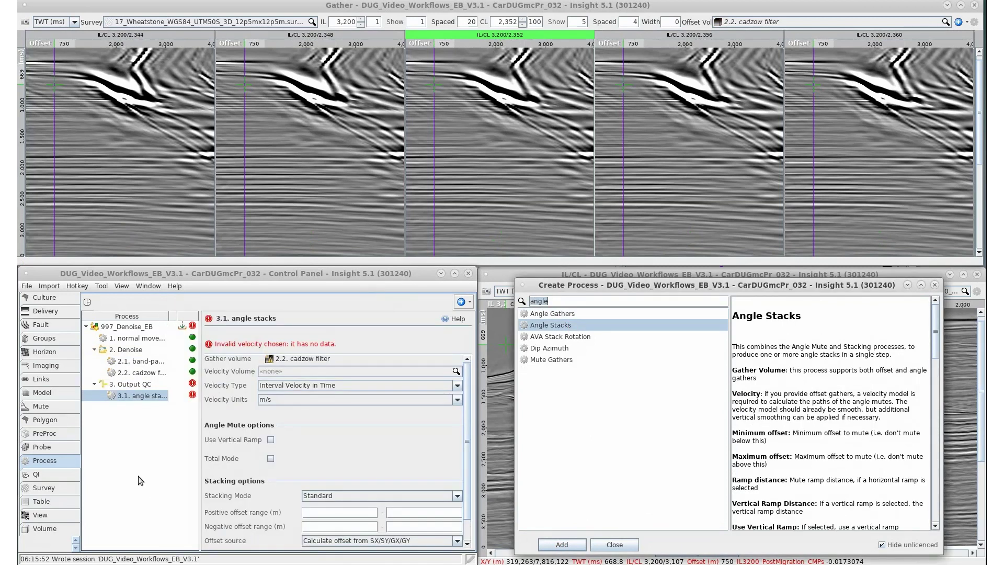
Step: Set the angle stacks velocity to IL3200_Velocity.vintt and add three more stack rows
left_click(302, 372)
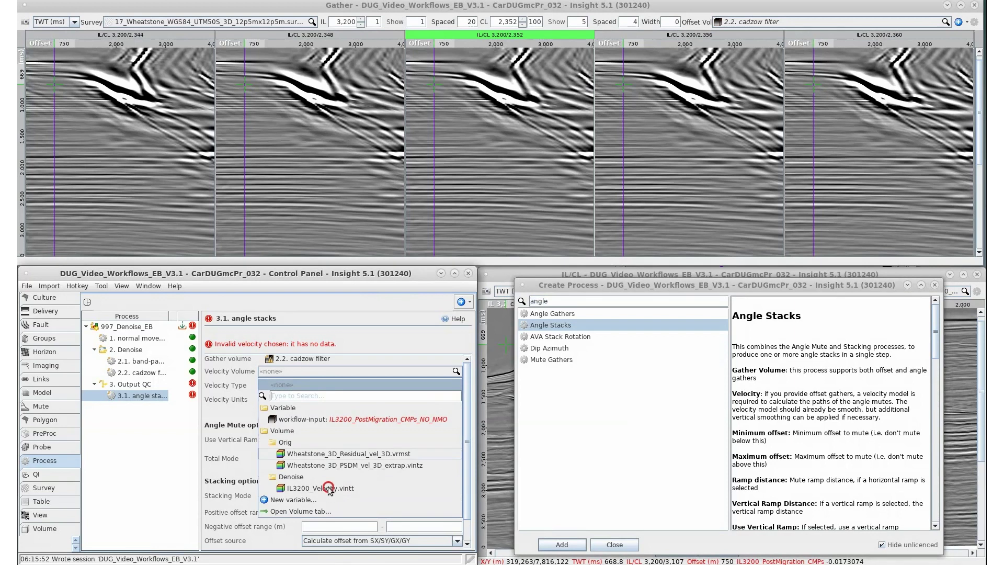
left_click(309, 486)
scroll(458, 544, "down", 3)
left_click(456, 542)
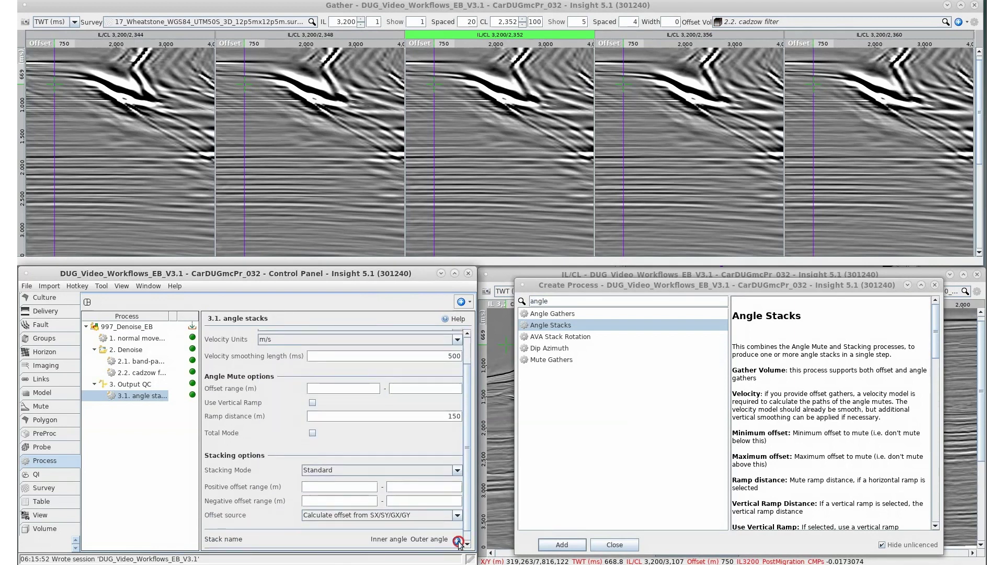
left_click(456, 541)
left_click(456, 541)
left_click(457, 542)
Step: Define the Near stack as 0–10° and the Mid stack as 10–20°
double_click(260, 503)
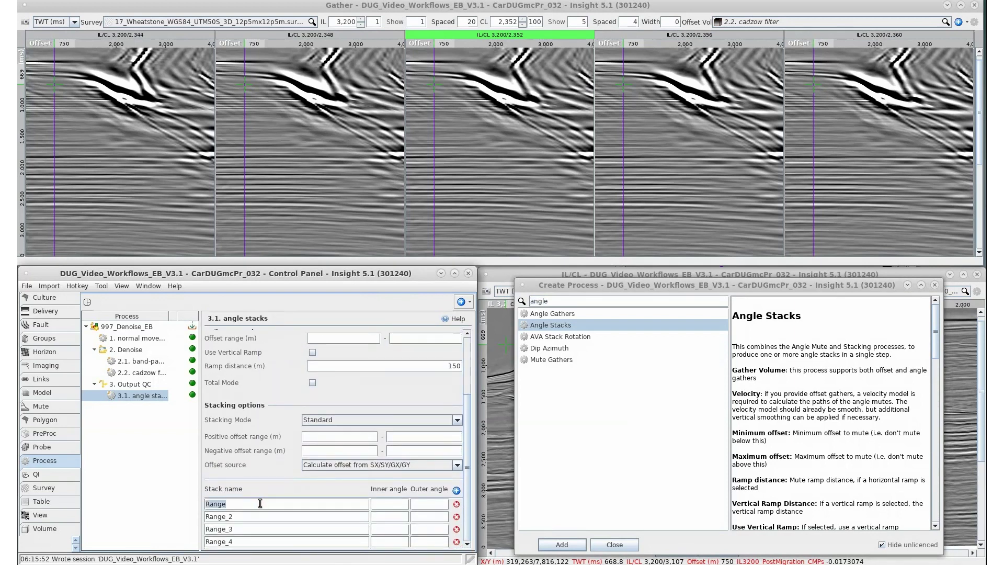
type("Near")
key("Tab")
type("0")
key("Tab")
type("10")
double_click(249, 516)
type("Mid10")
key("Tab")
type("20")
Step: Define the Far stack as 20–30° and the Full stack as 0–30°
key("Tab")
type("Far")
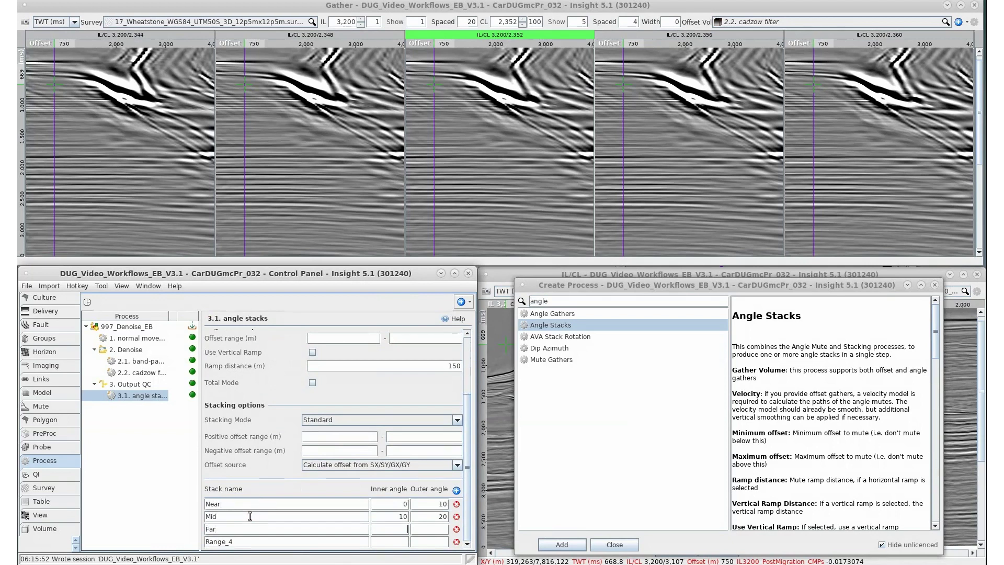
key("Tab")
type("20")
type("30")
key("Tab")
type("Full")
key("Tab")
type("0")
key("Tab")
type("30")
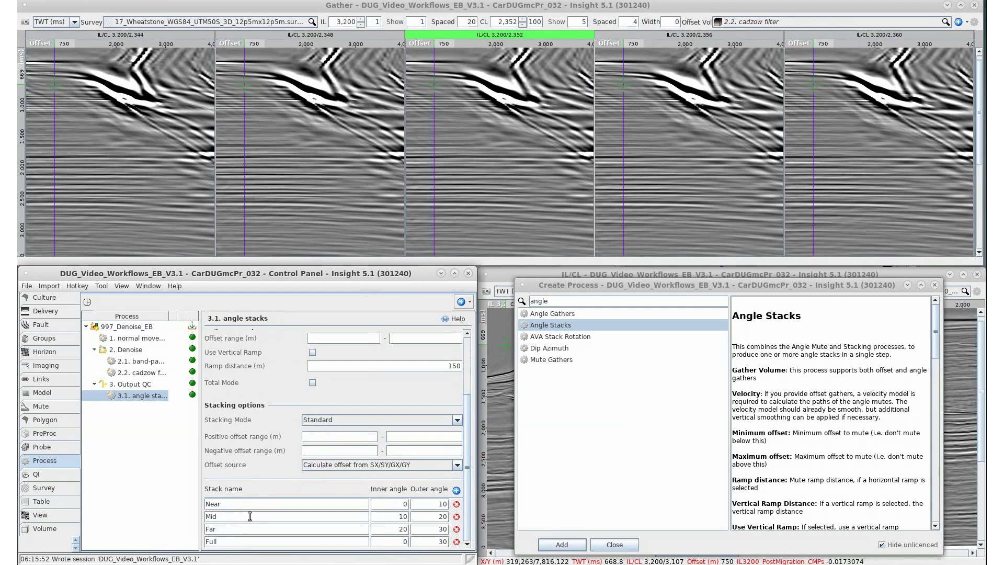
Step: Fill a volume group with the Near, Mid, Far and Full angle stacks
left_click(934, 284)
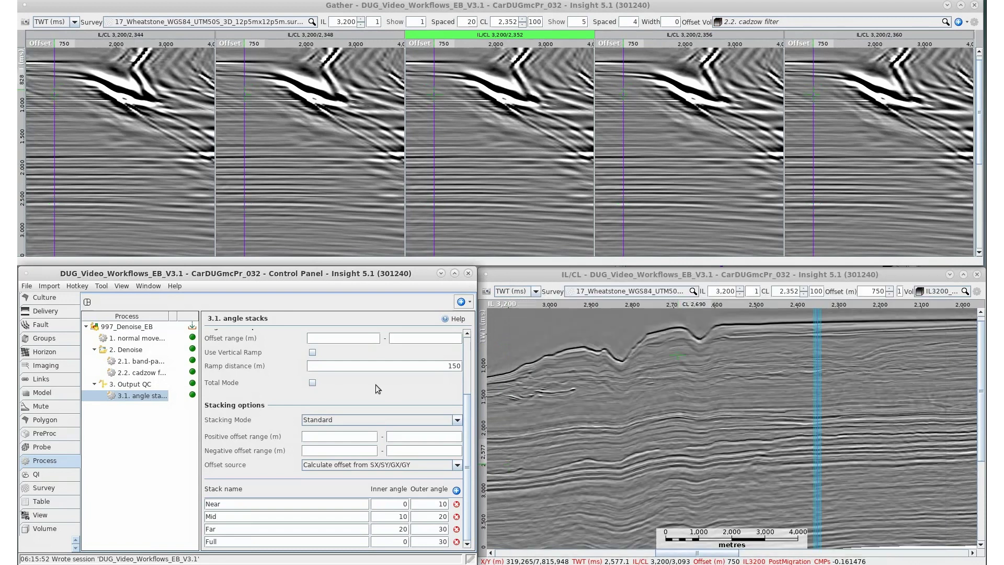
left_click(58, 338)
left_click(200, 470)
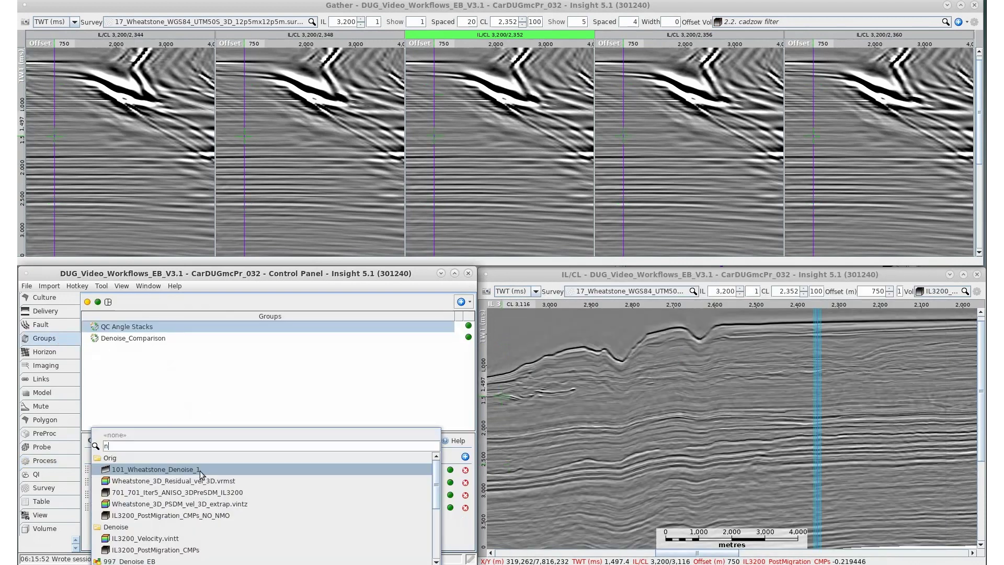
left_click(181, 494)
left_click(170, 488)
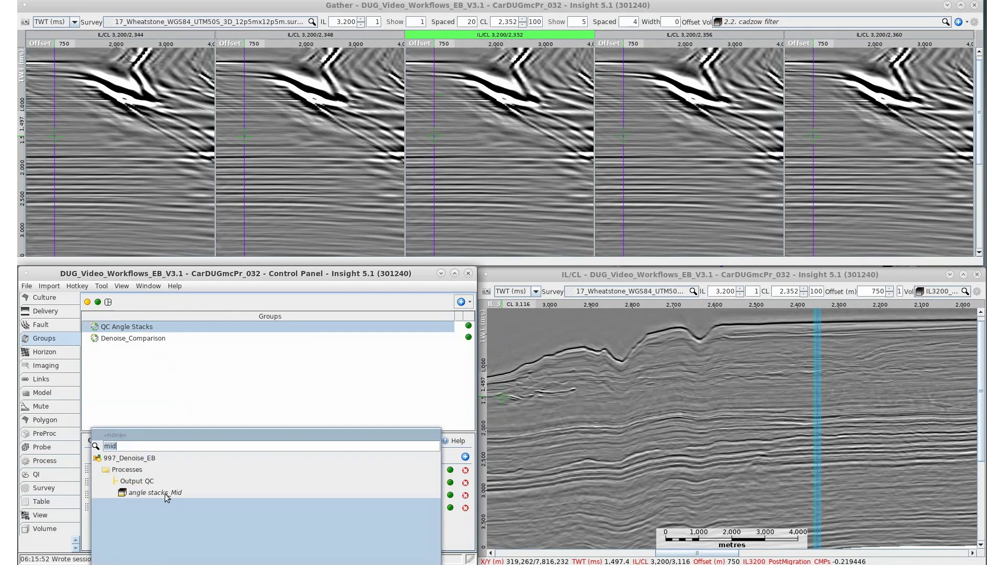
left_click(167, 497)
left_click(167, 497)
left_click(166, 510)
left_click(166, 509)
left_click(163, 496)
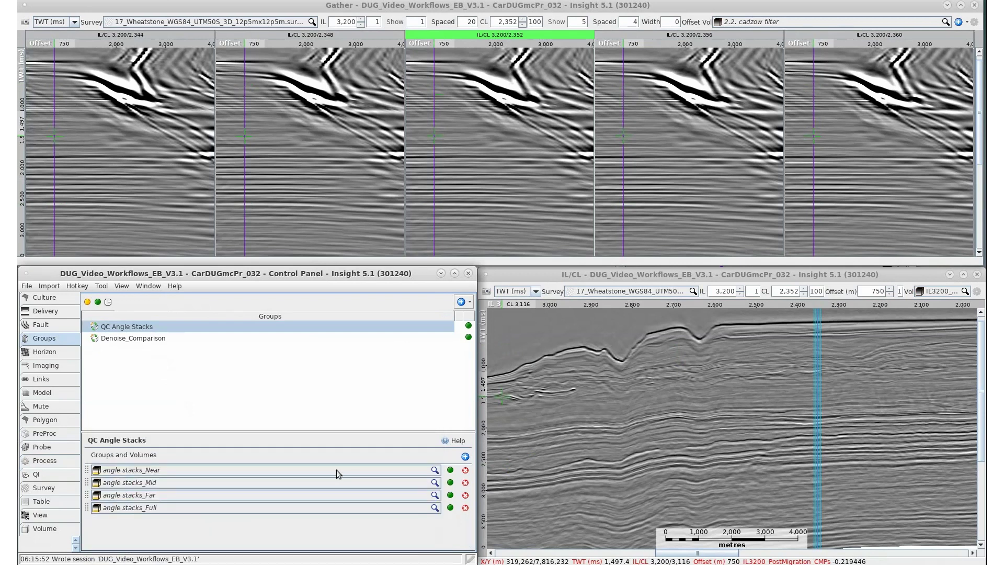
Step: Show the Near angle stack in the section, step through the other stacks, then reopen the volume list
left_click(933, 293)
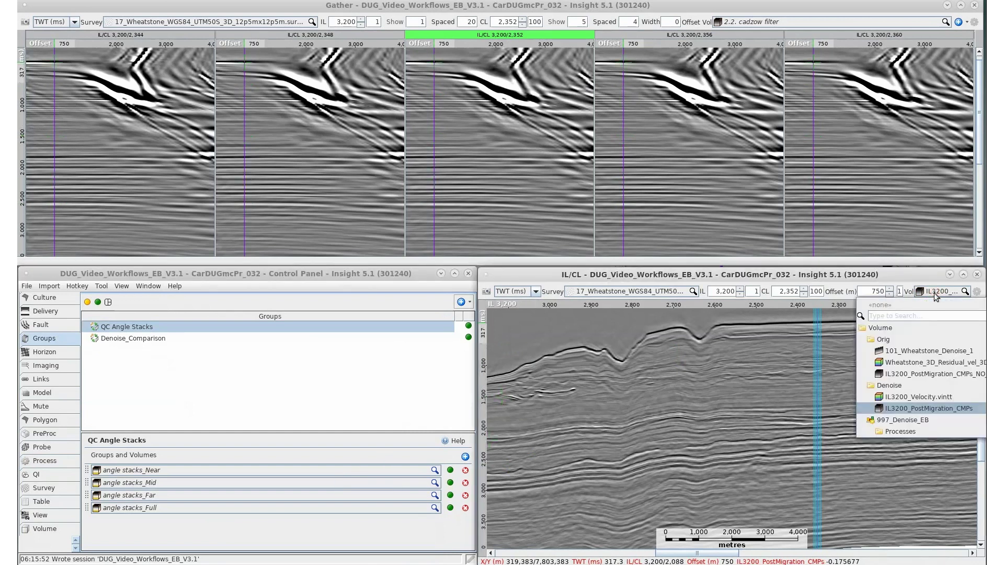
scroll(954, 382, "down", 5)
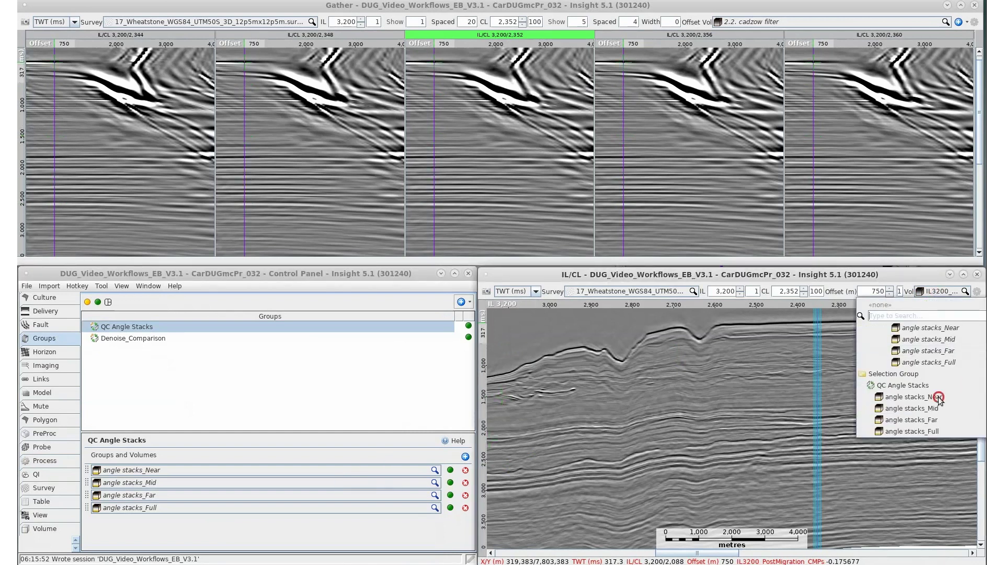
left_click(938, 397)
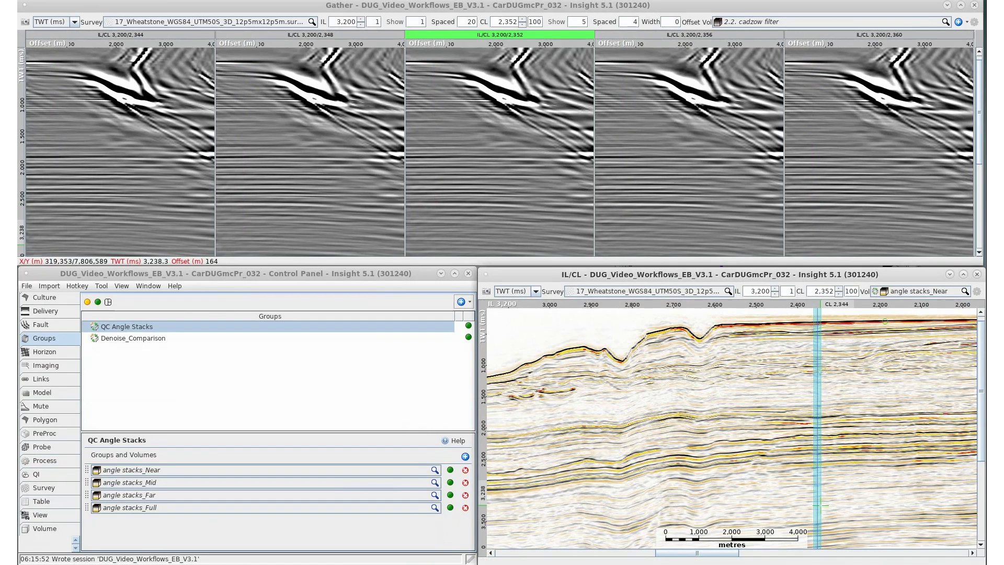
scroll(955, 293, "down", 1)
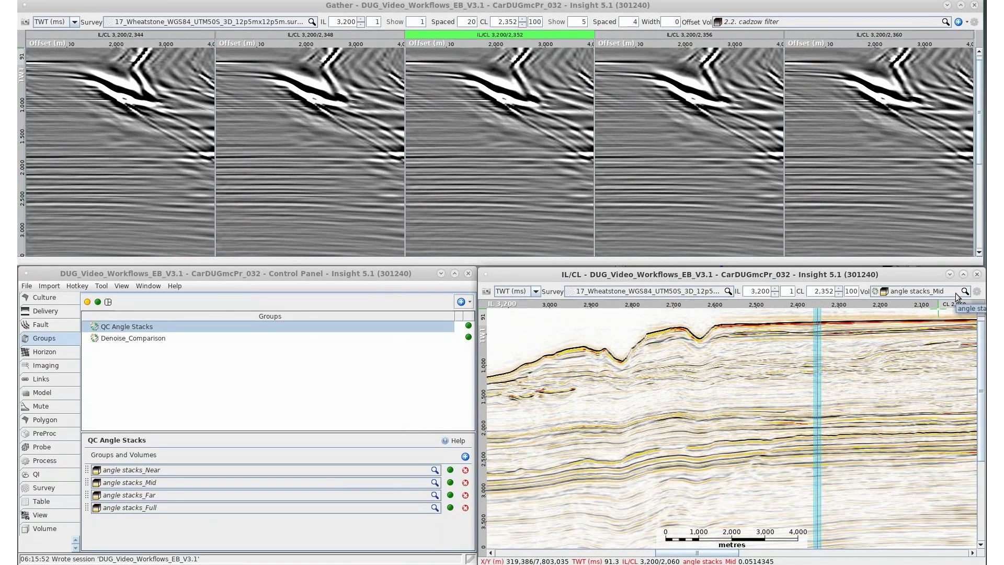
scroll(955, 293, "down", 2)
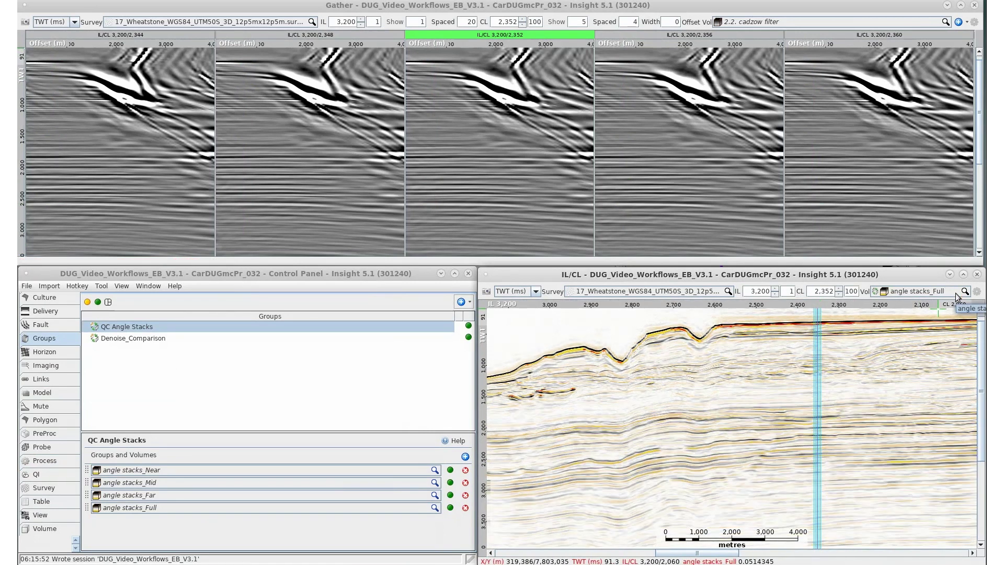
scroll(955, 292, "up", 3)
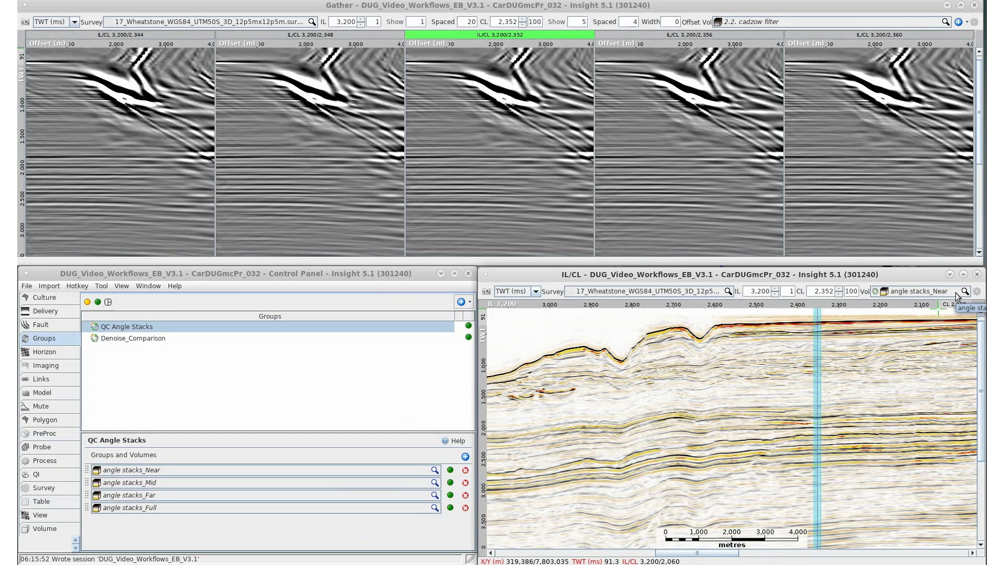
left_click(955, 293)
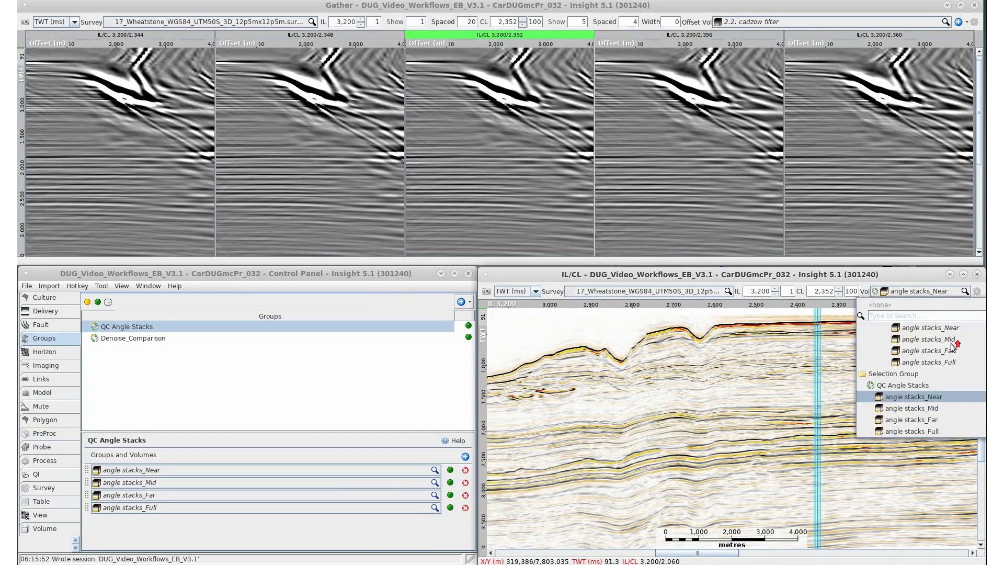
scroll(941, 361, "up", 5)
Step: Show the IL3200 post-migration CMPs and go to the 2.2 cadzow filter's output volume
left_click(951, 375)
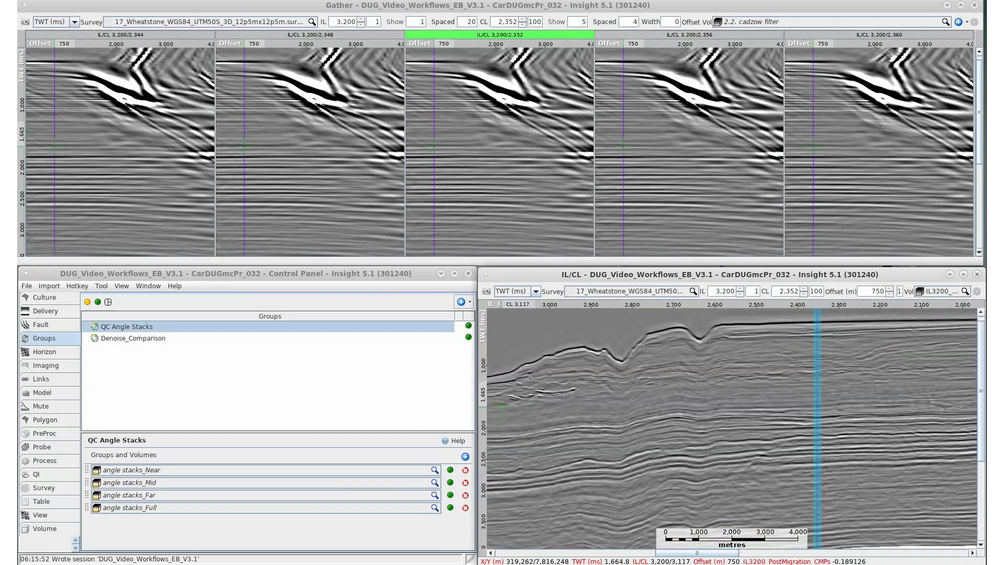
left_click(58, 463)
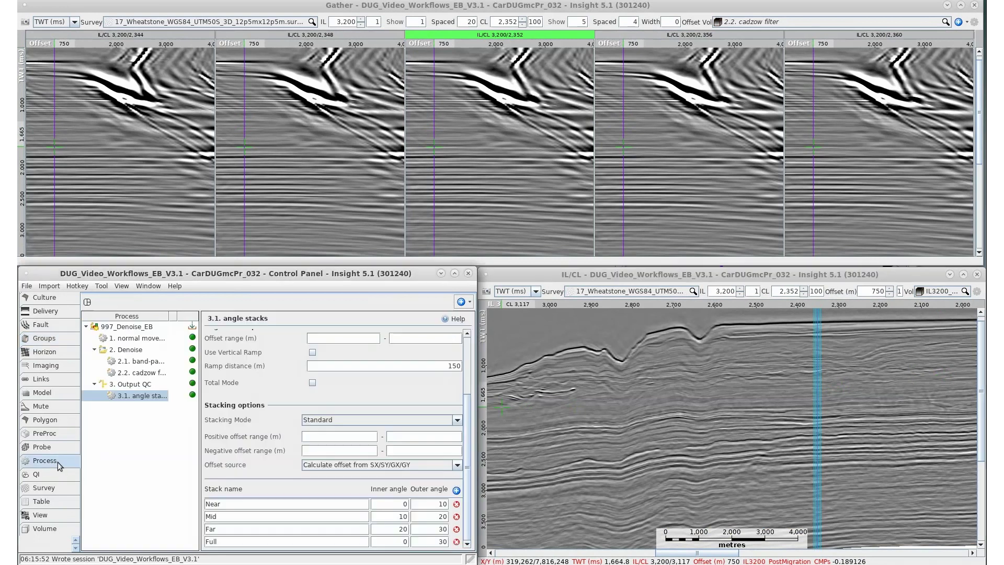
left_click(140, 373)
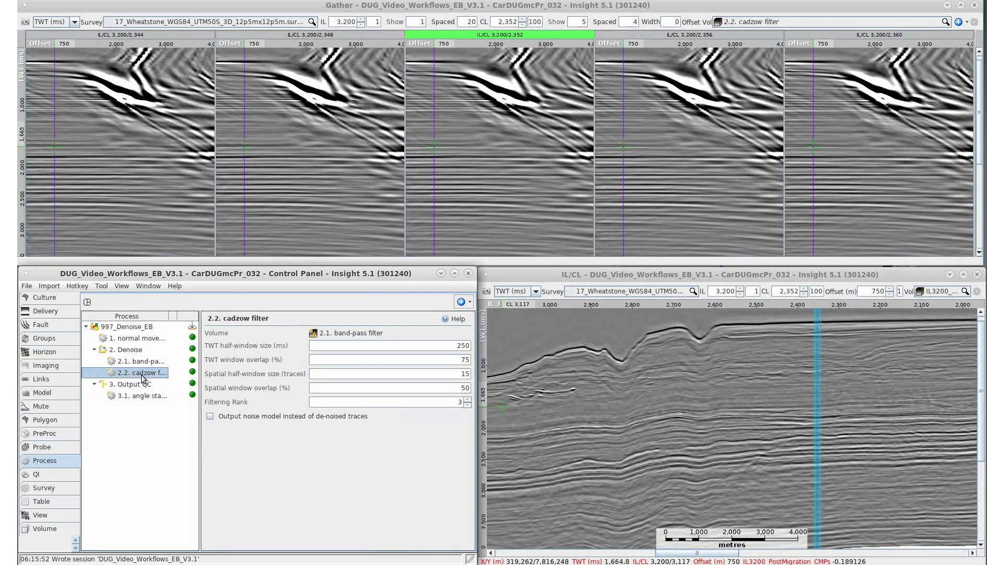
double_click(141, 374)
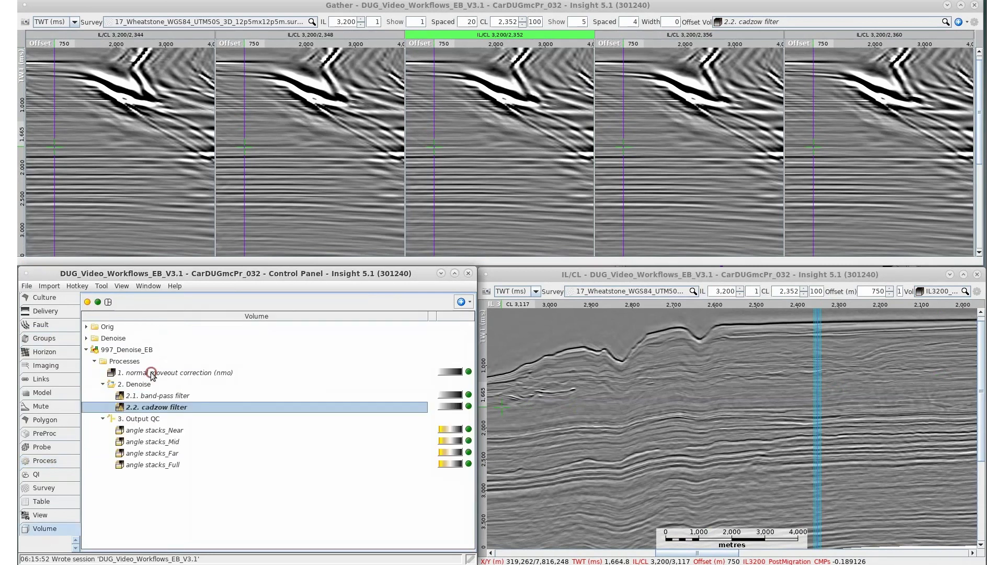
Step: Create a swapped difference of the cadzow and NMO volumes: cadzow minus NMO
left_click(154, 373)
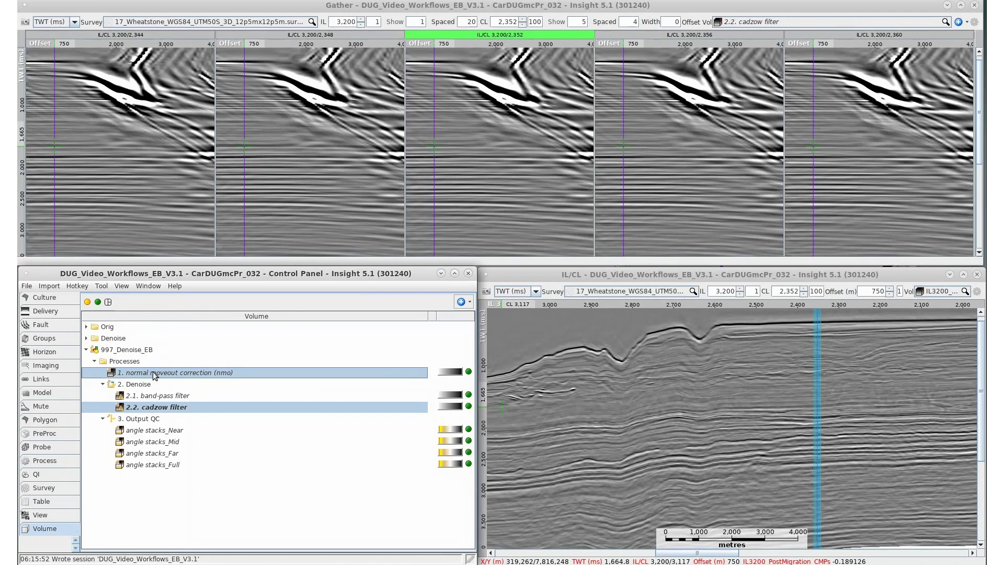
right_click(152, 371)
left_click(178, 433)
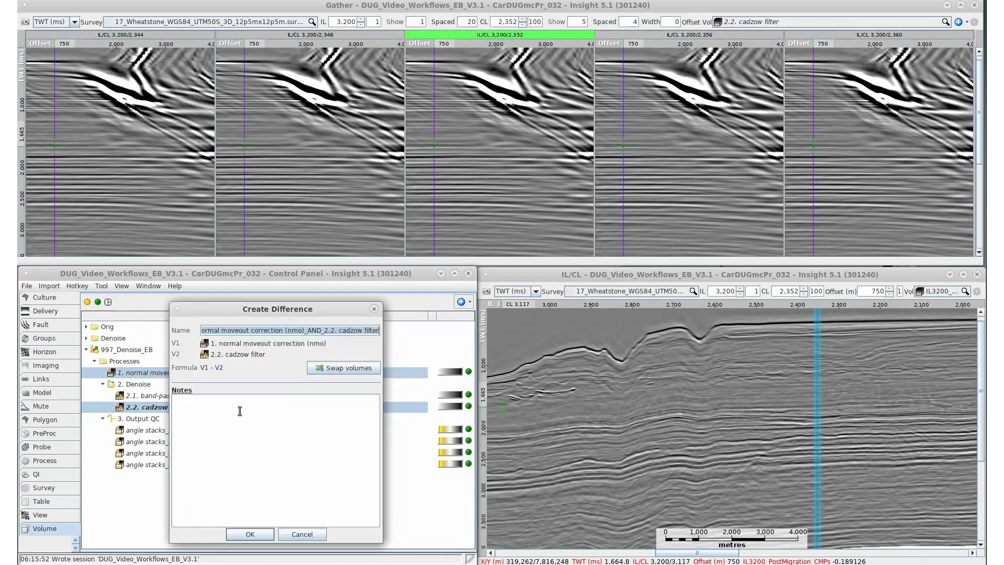
left_click(337, 368)
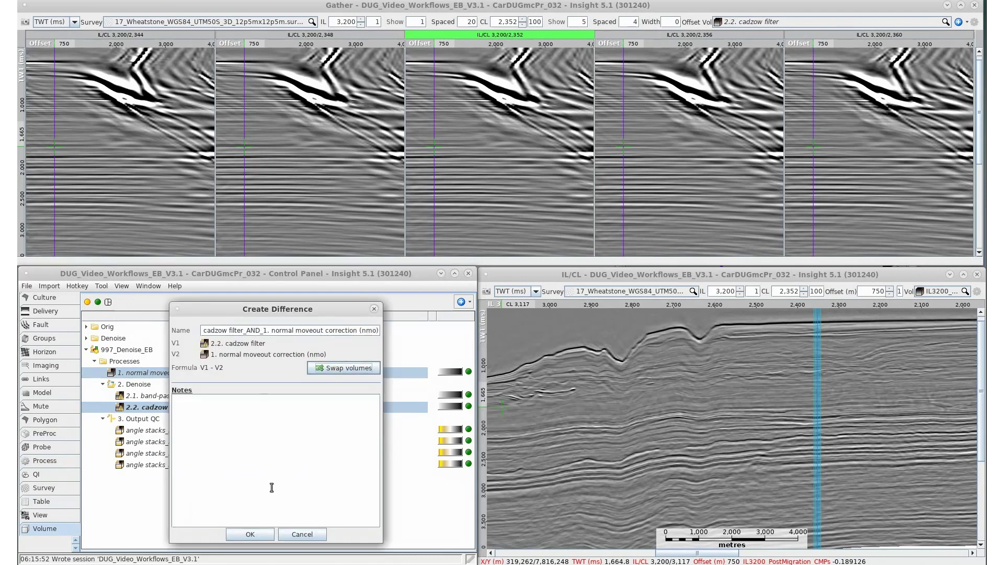
left_click(252, 534)
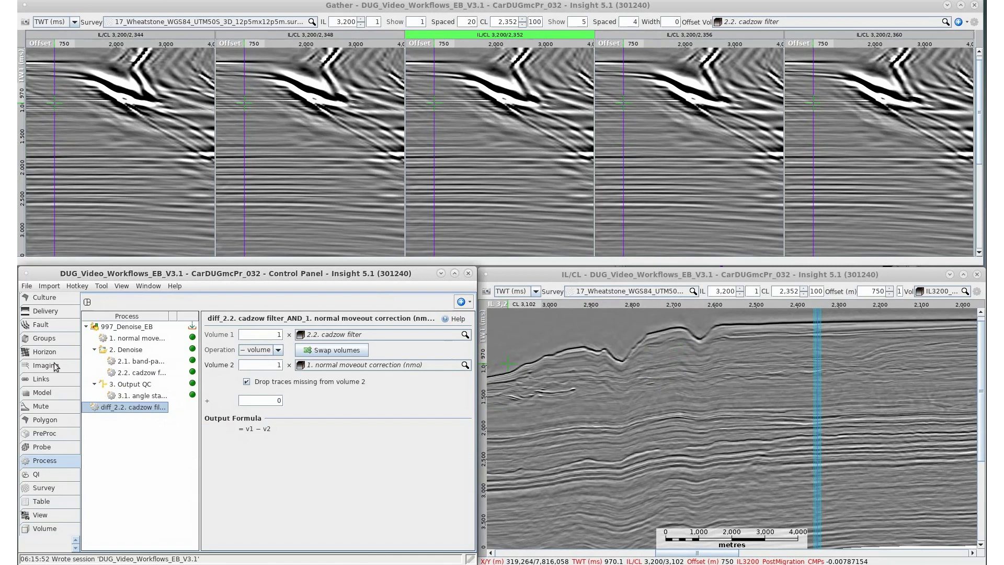
Step: Set the Denoise_Comparison group's three volumes to nmo, cadzow filter and diff
left_click(50, 339)
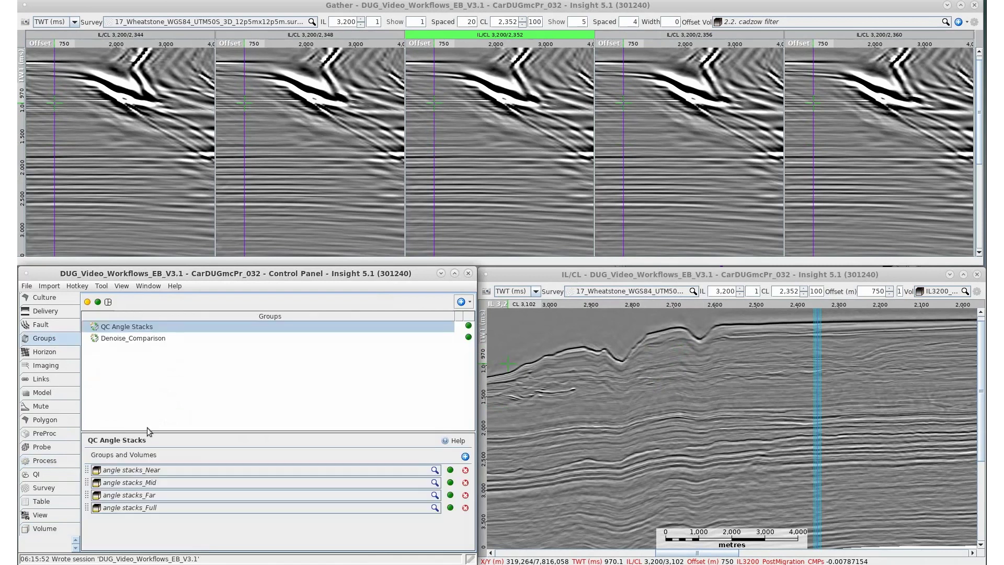
left_click(134, 337)
left_click(177, 469)
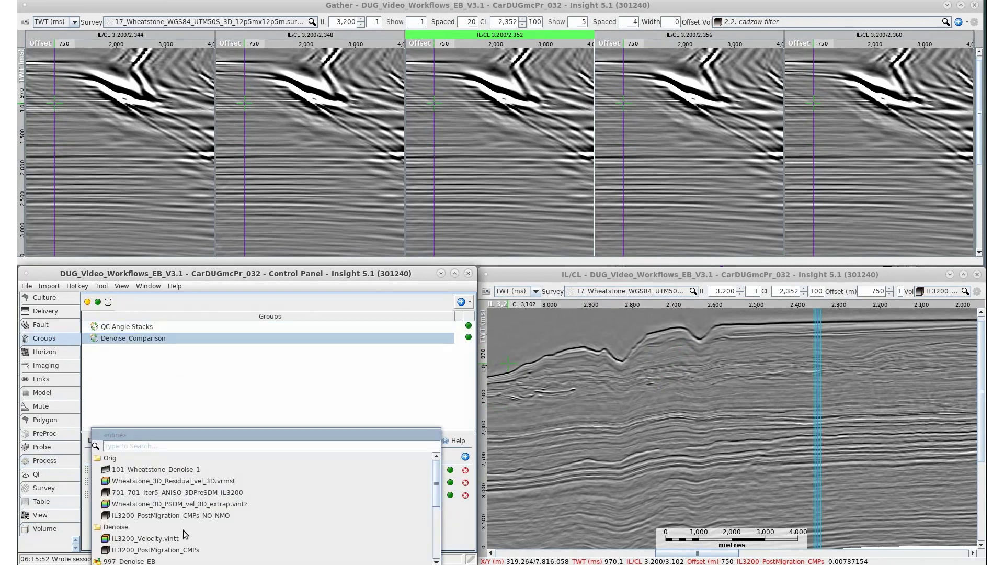
scroll(202, 537, "down", 3)
left_click(209, 515)
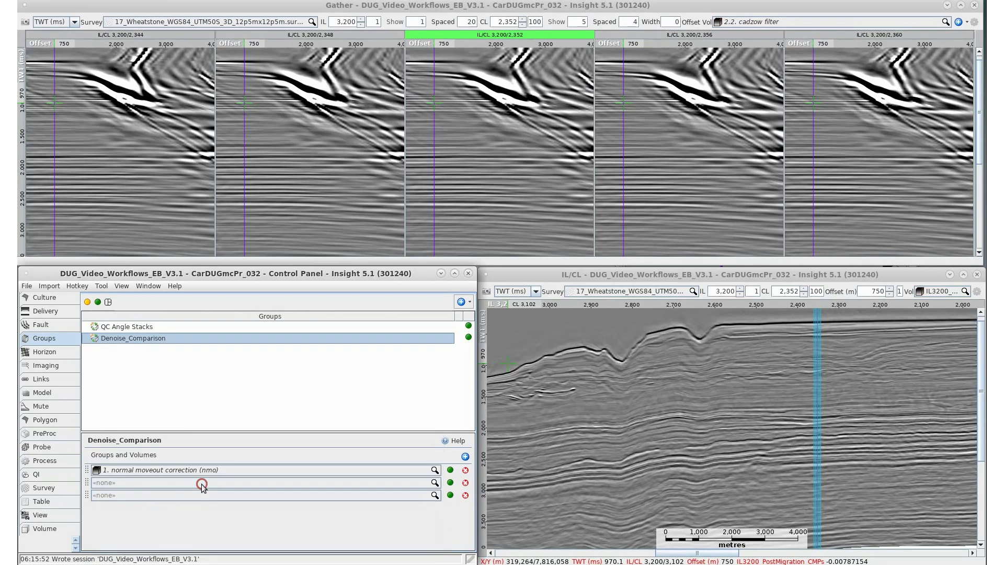
left_click(202, 485)
scroll(173, 496, "down", 3)
left_click(174, 492)
left_click(176, 498)
scroll(209, 523, "down", 3)
left_click(234, 507)
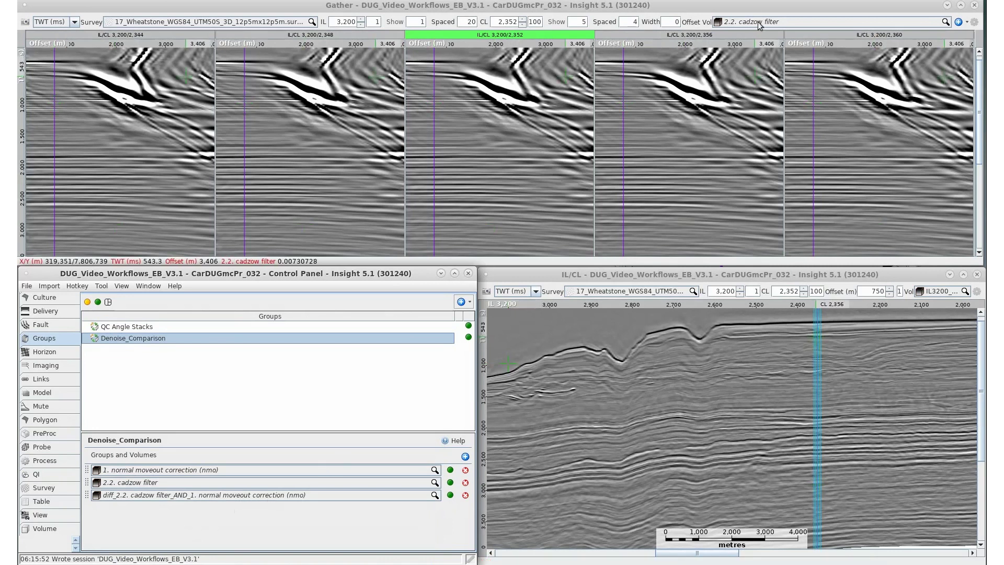
Step: Cycle the Gather Vol picker through the volumes to the difference volume
left_click(784, 22)
scroll(784, 125, "down", 3)
left_click(785, 142)
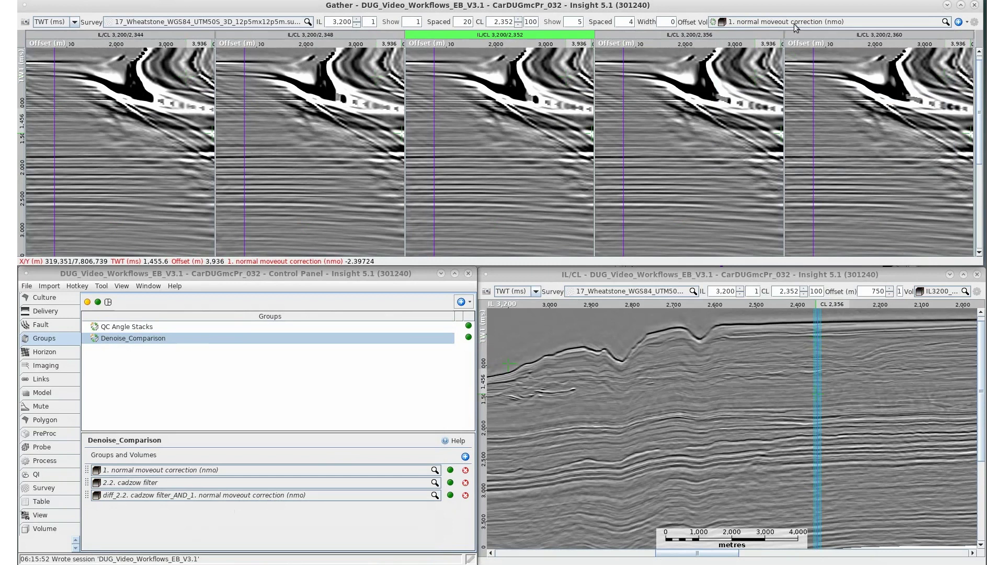
scroll(796, 26, "down", 1)
scroll(795, 26, "down", 1)
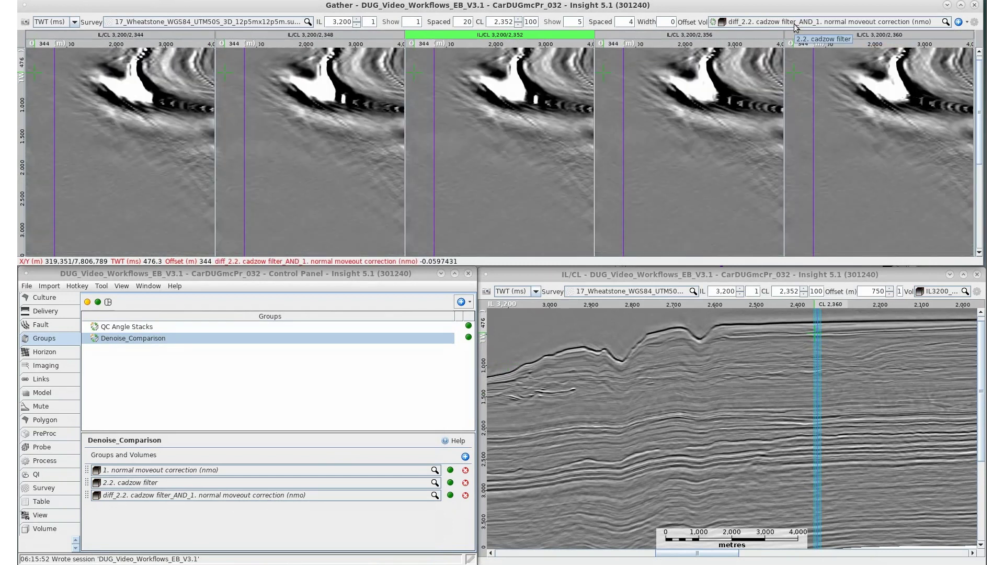
Step: Select the diff_2.2 process, jump to its output volume, then return to its settings
left_click(58, 462)
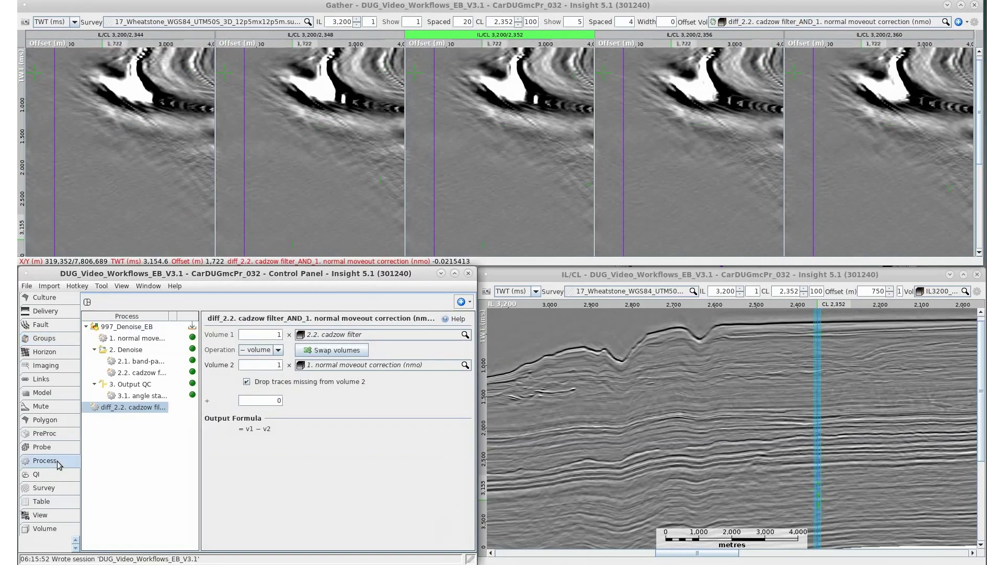
left_click(149, 407)
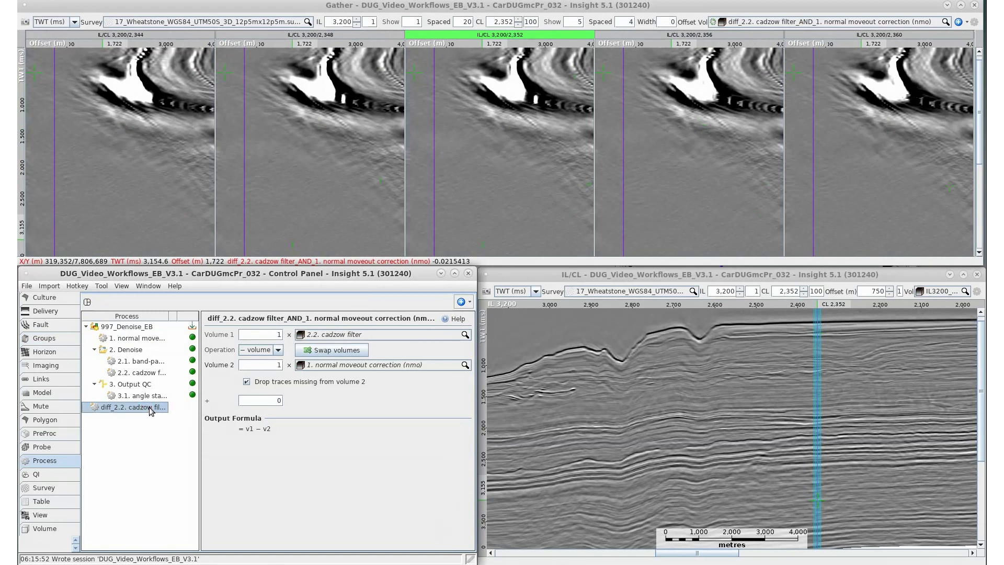
double_click(149, 407)
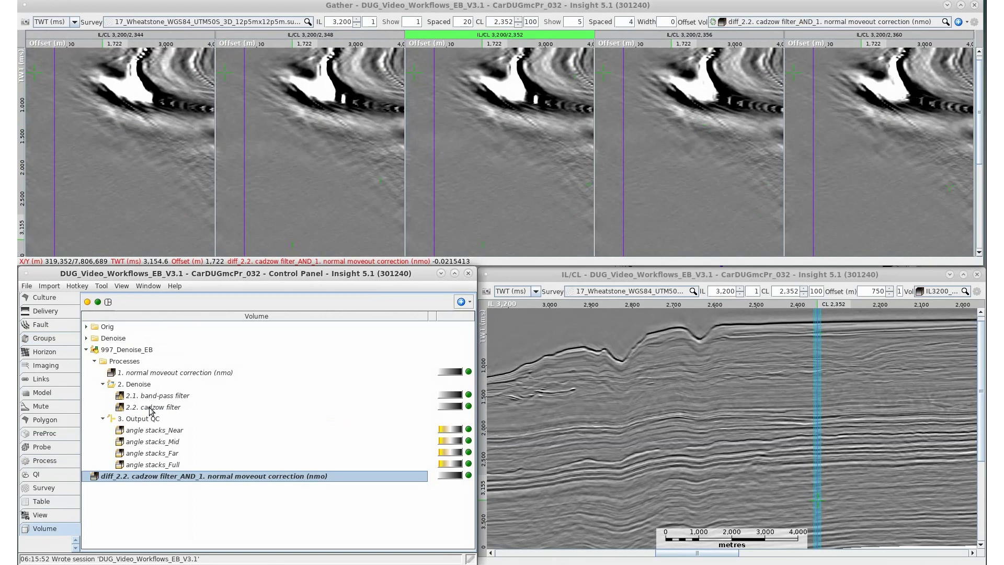
double_click(149, 407)
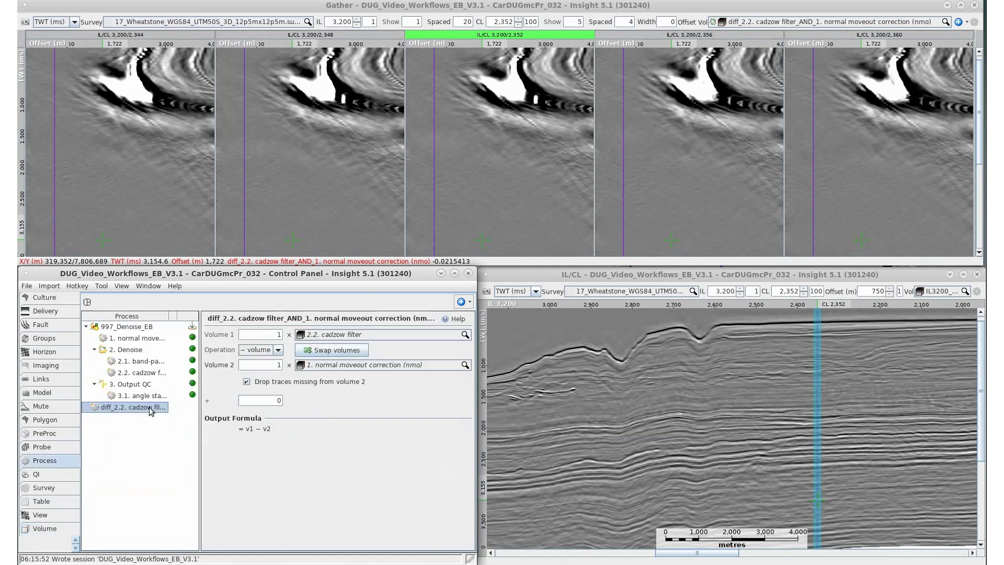
Step: Start archiving the 997_Denoise_EB workflow, then cancel without saving
right_click(134, 329)
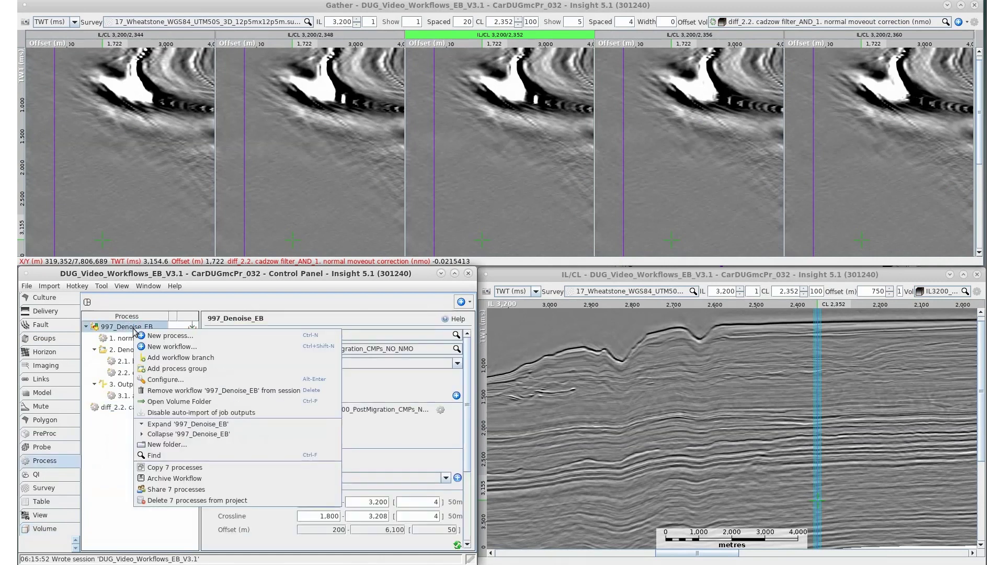
left_click(166, 479)
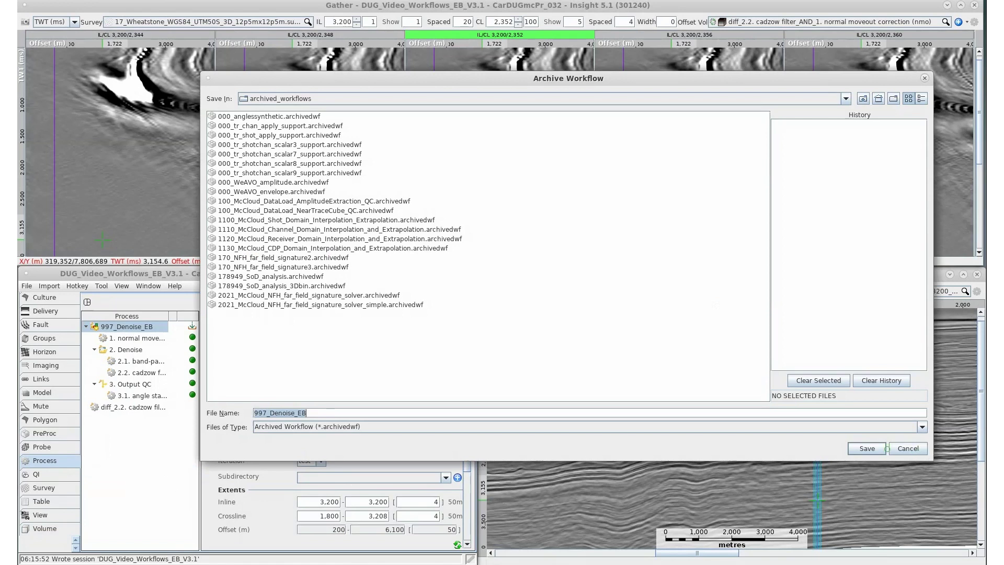
left_click(908, 448)
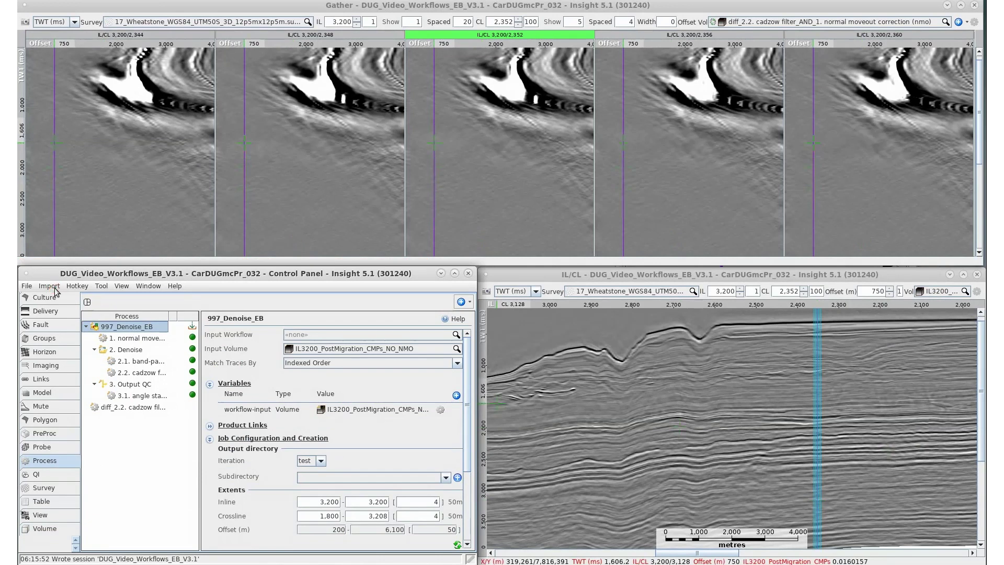
Step: Browse Import > Archived Workflow and cancel without importing anything
left_click(55, 288)
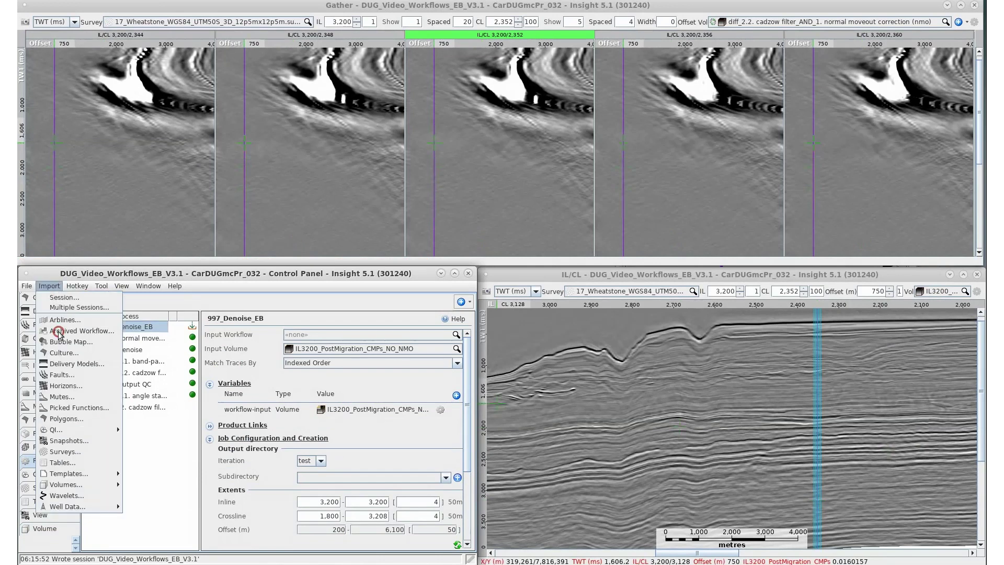
left_click(45, 332)
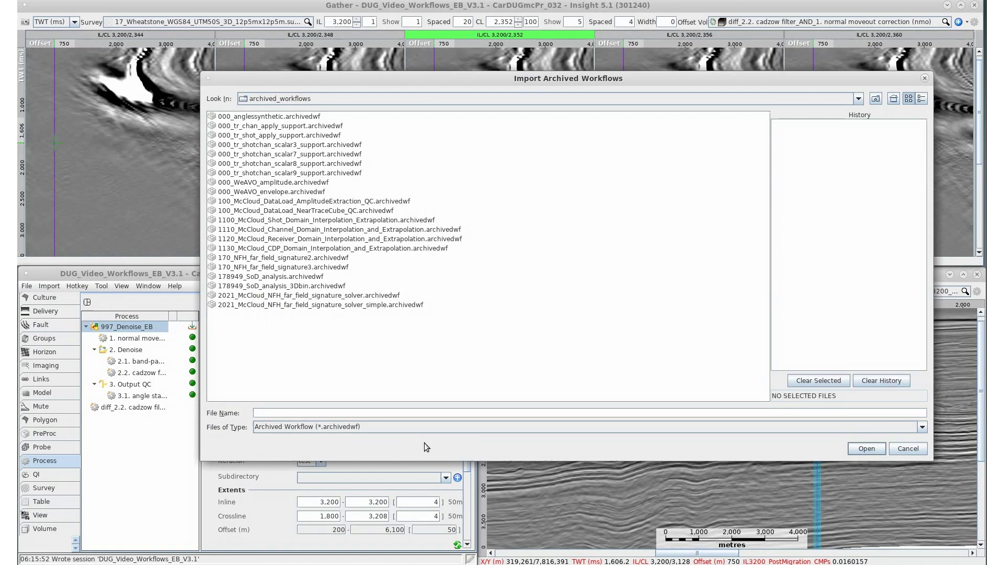
left_click(908, 449)
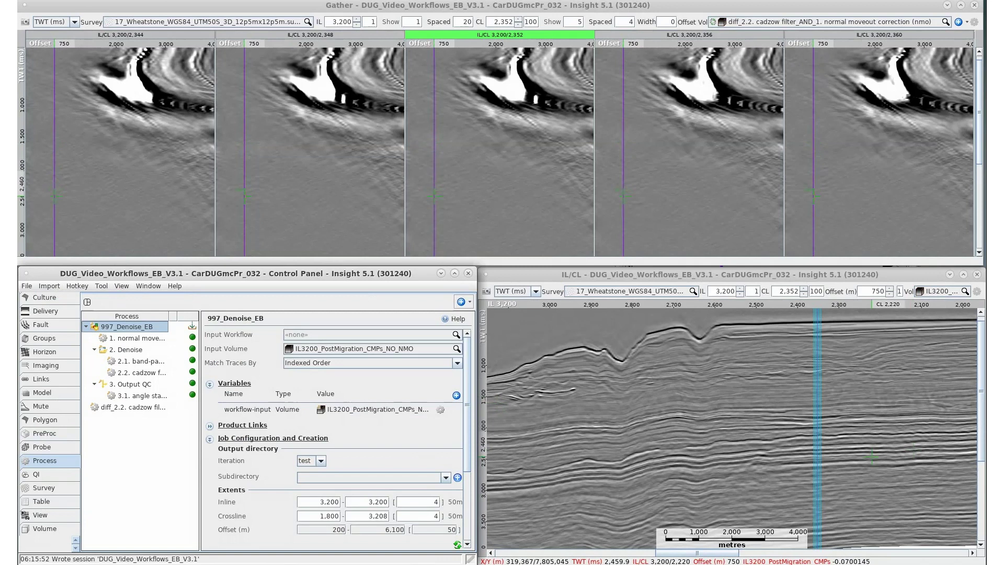